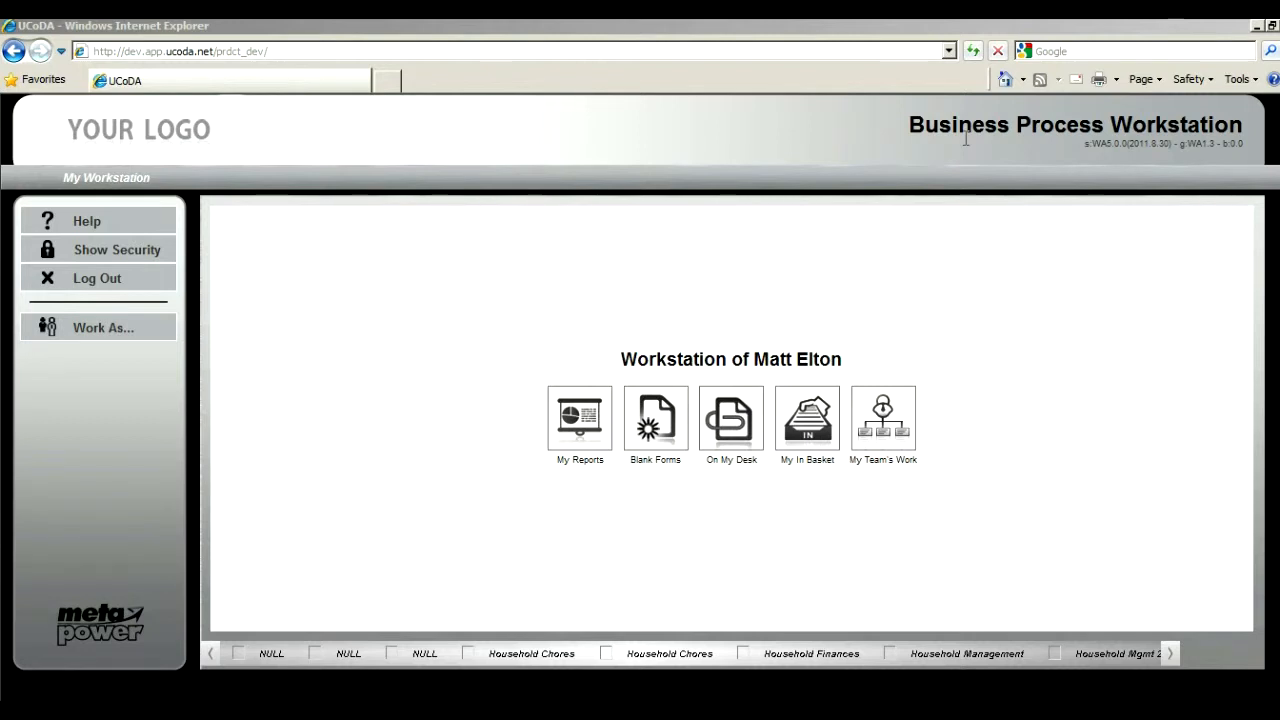
{"action": "left_click_drag", "start_coordinate": [910, 124], "coordinate": [1236, 128]}
{"action": "left_click", "coordinate": [1075, 148]}
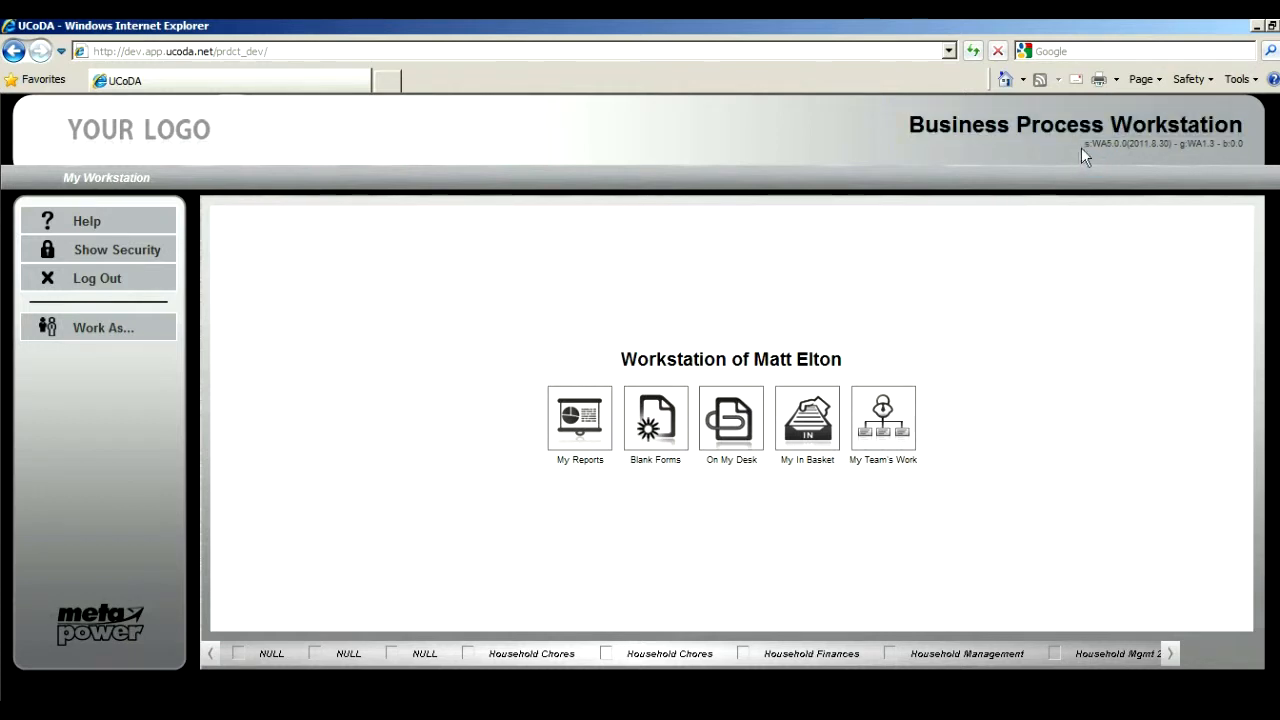
{"action": "left_click_drag", "start_coordinate": [1082, 143], "coordinate": [1248, 147]}
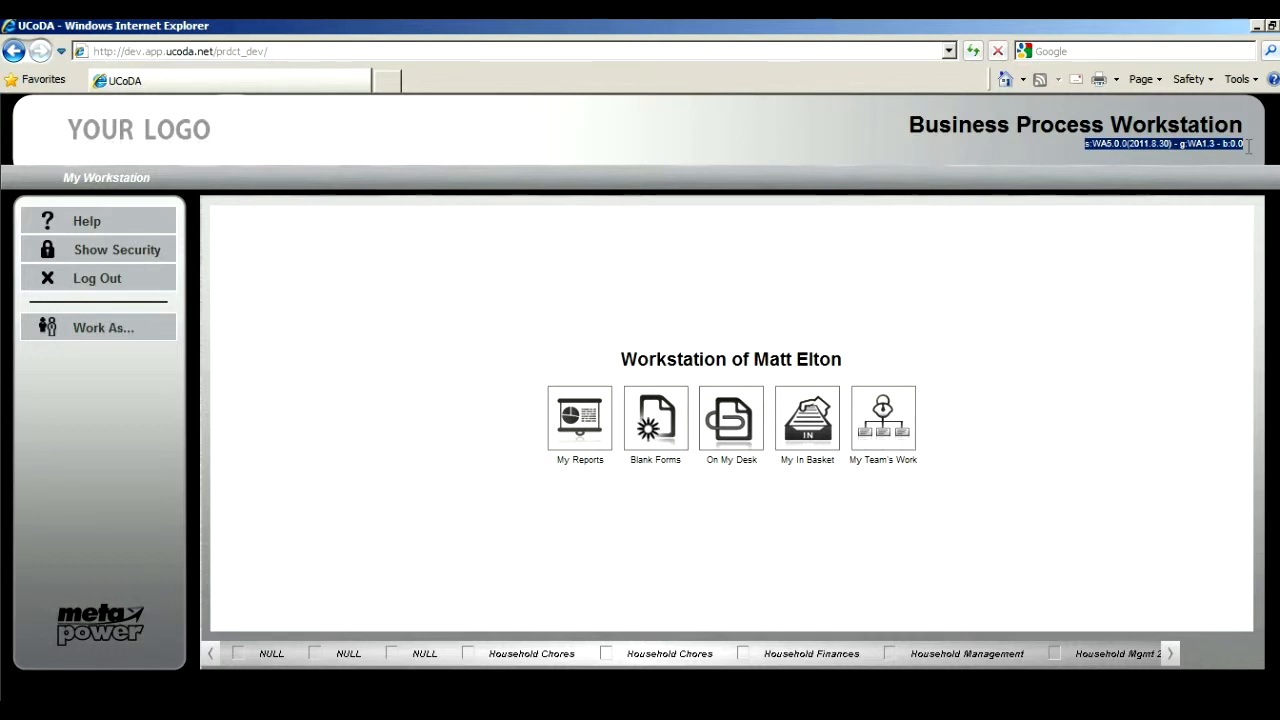
{"action": "left_click", "coordinate": [1066, 305]}
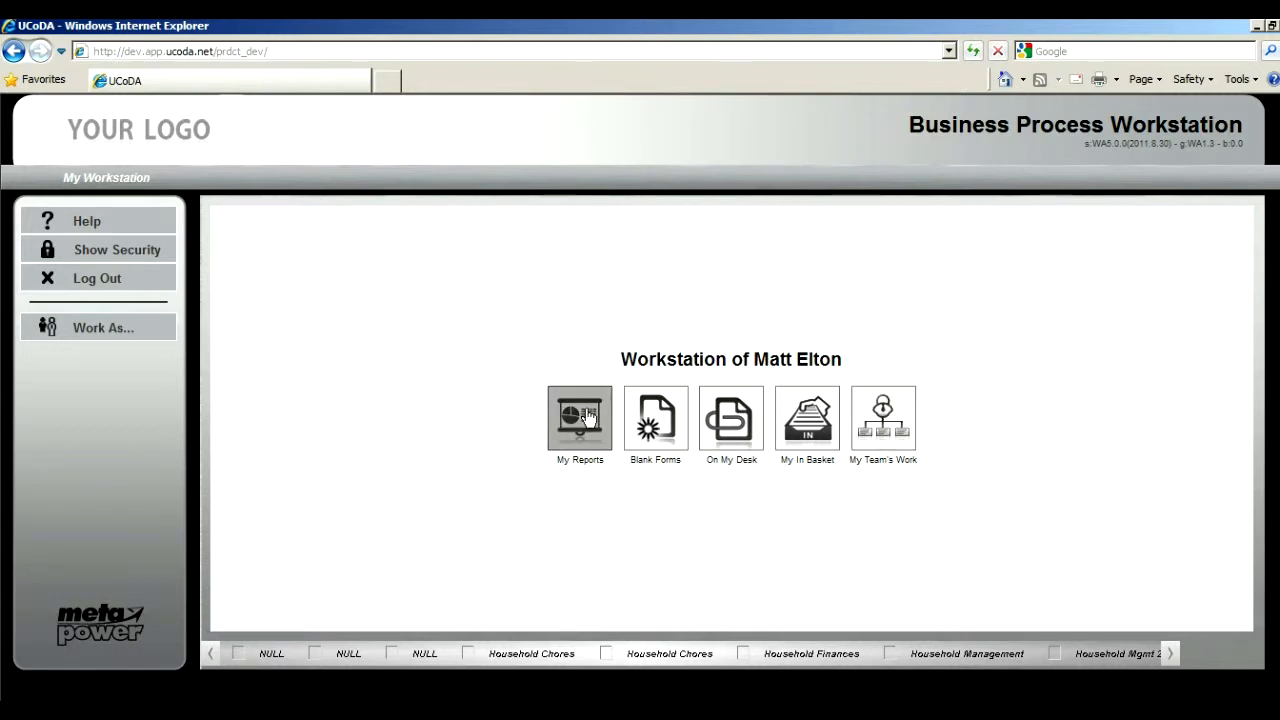
Step: Show the Blank Forms as a tree and create a BP Program Chg Order - Identify Process Rqmts form
{"action": "left_click", "coordinate": [655, 418]}
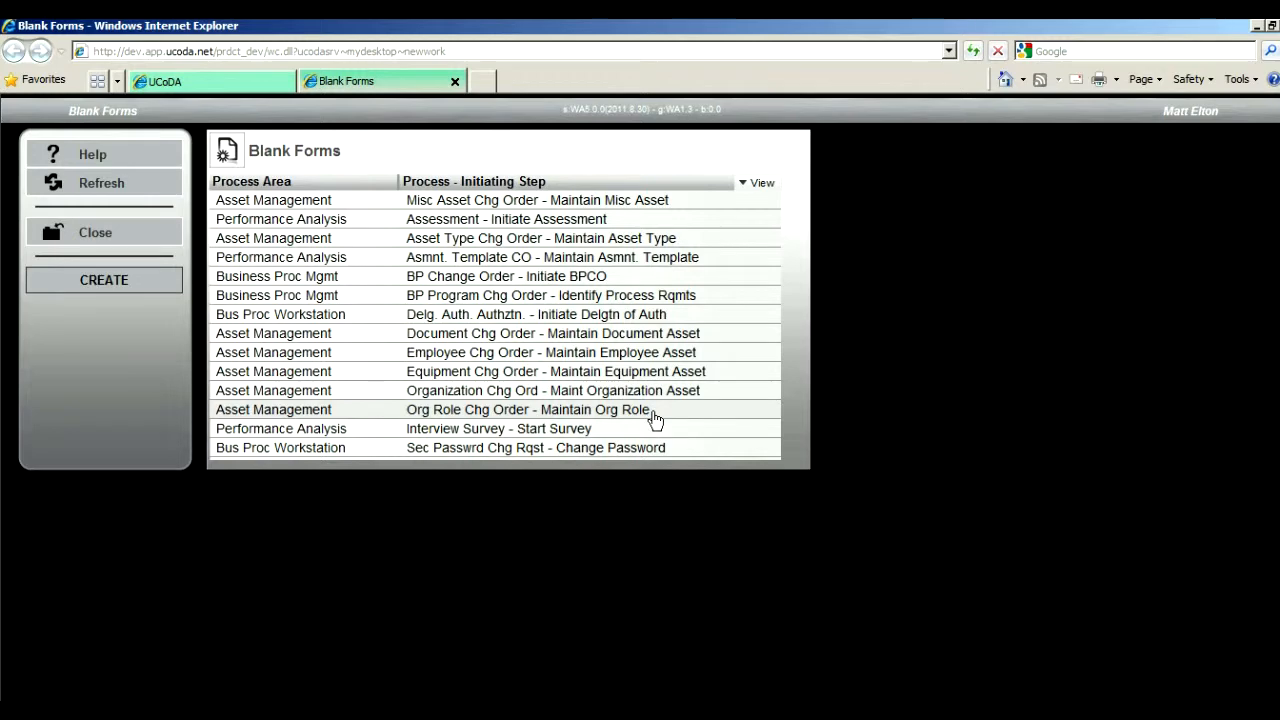
{"action": "left_click", "coordinate": [759, 186]}
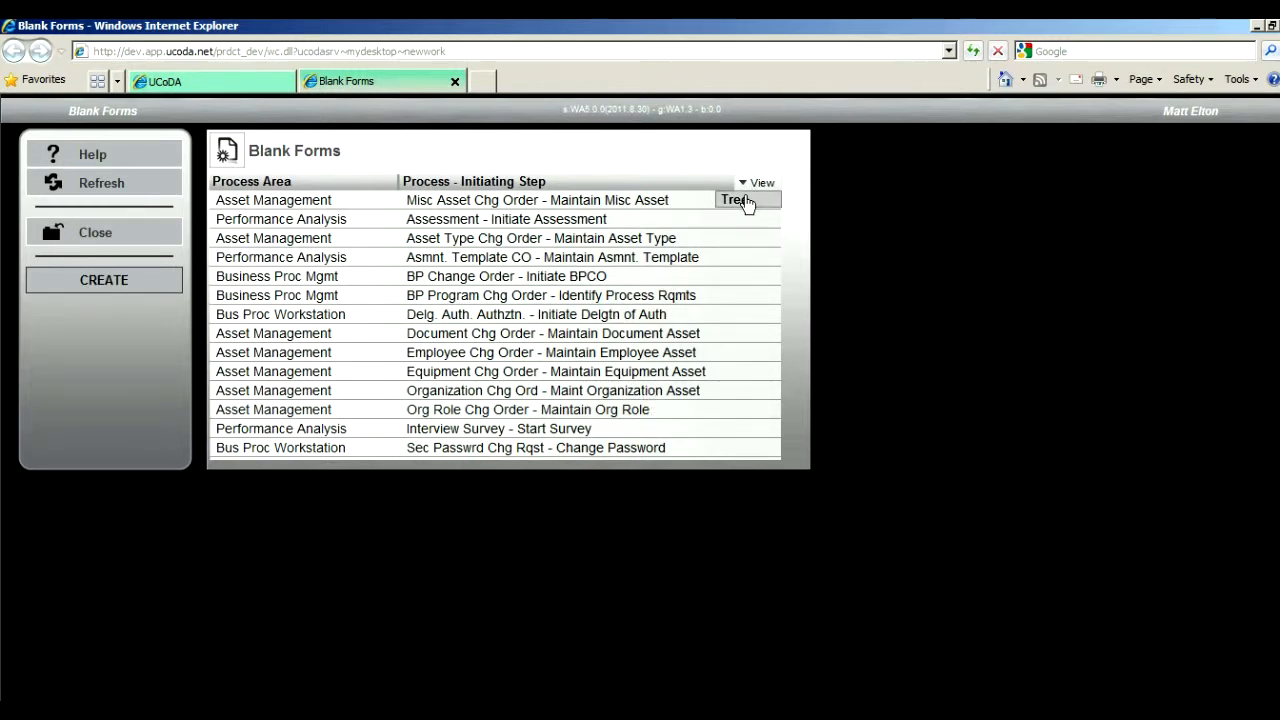
{"action": "left_click", "coordinate": [748, 204]}
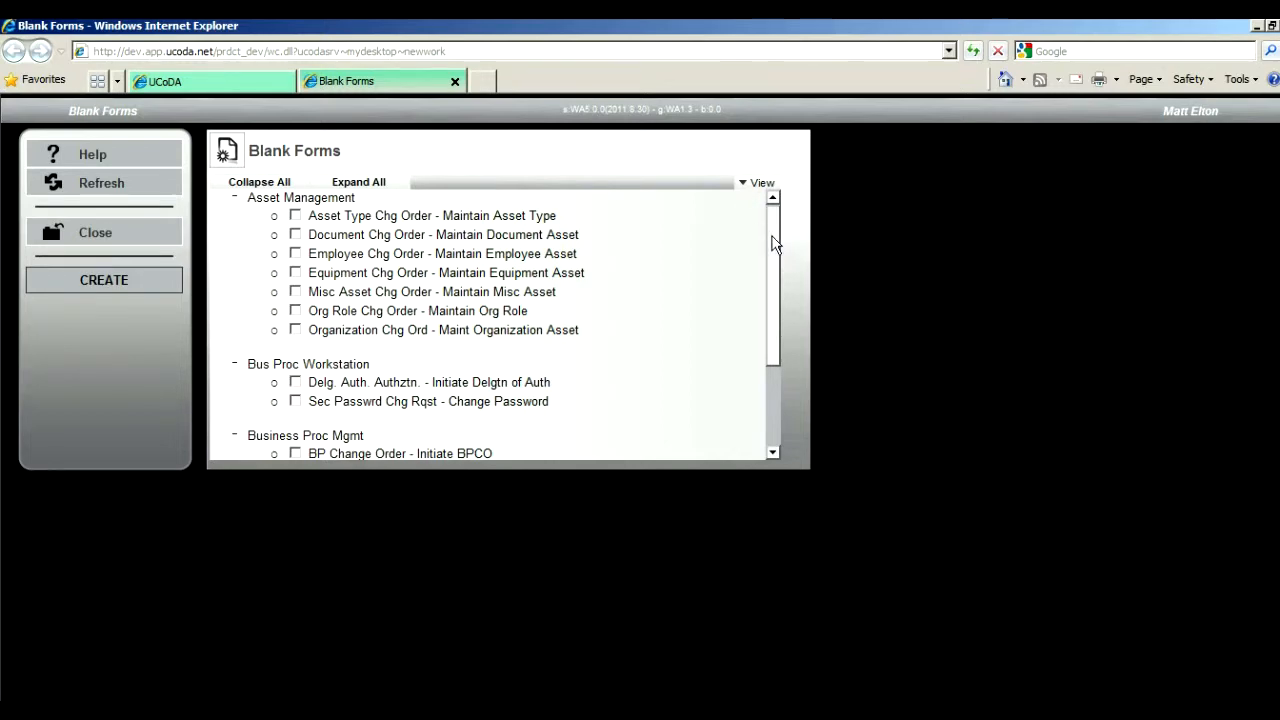
{"action": "left_click_drag", "start_coordinate": [775, 243], "coordinate": [779, 325]}
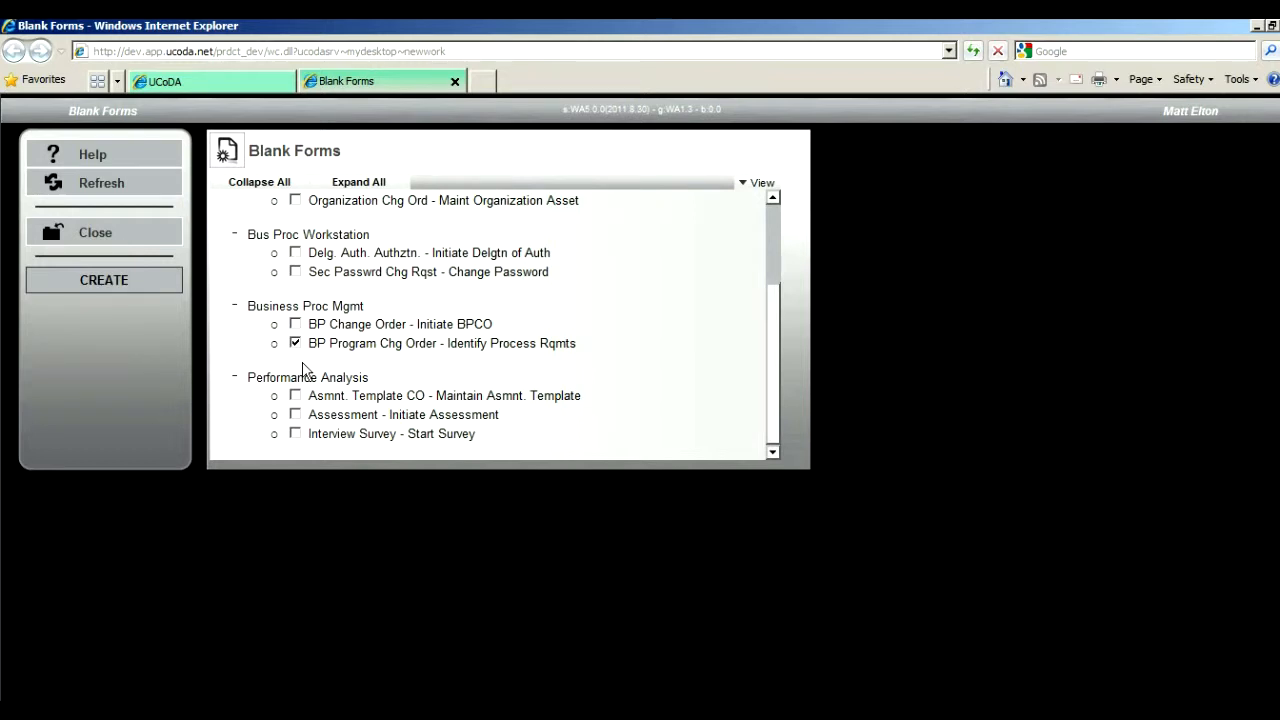
{"action": "left_click", "coordinate": [108, 282]}
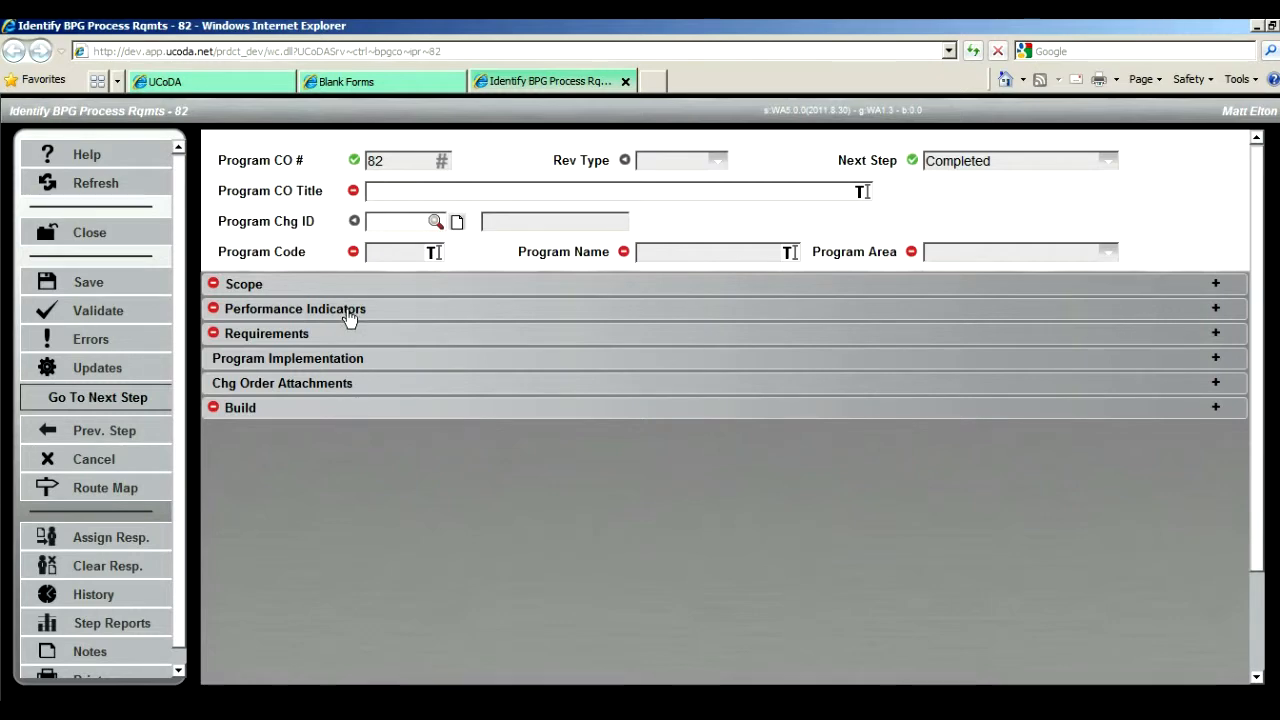
Step: Look through the Scope and Performance Indicators sections of the new form, leaving them collapsed
{"action": "left_click", "coordinate": [333, 291]}
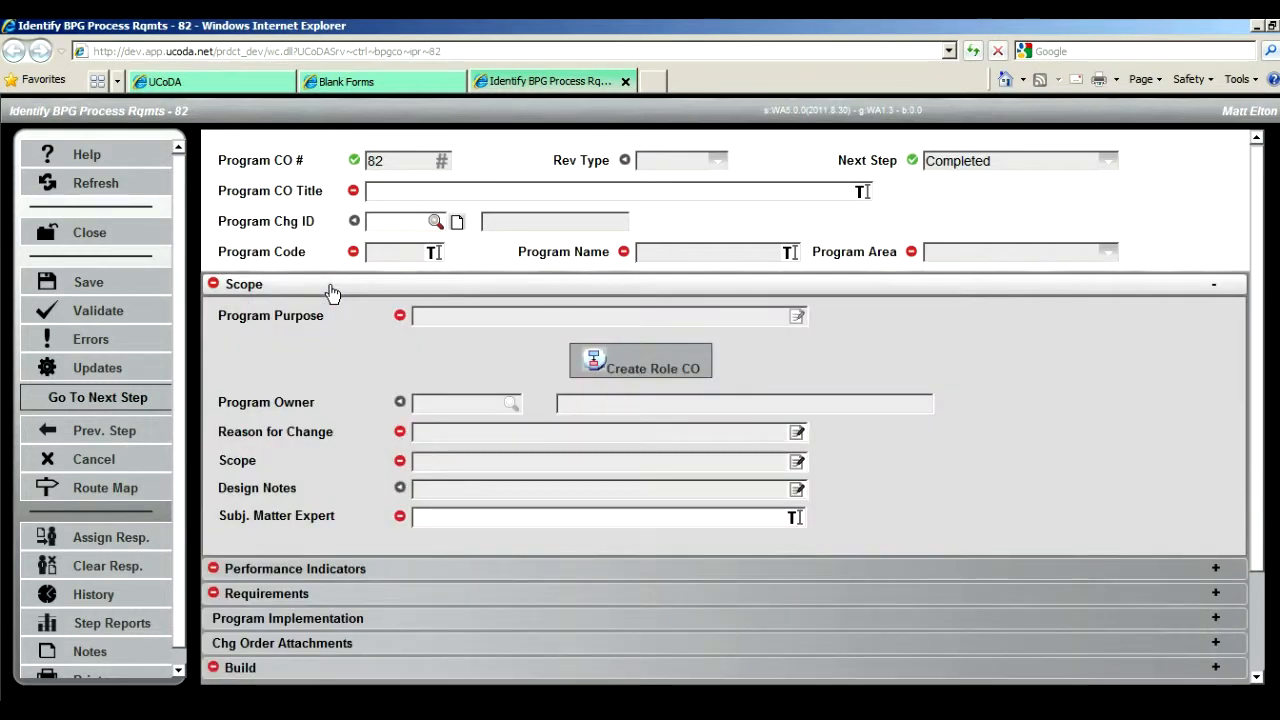
{"action": "left_click", "coordinate": [333, 289]}
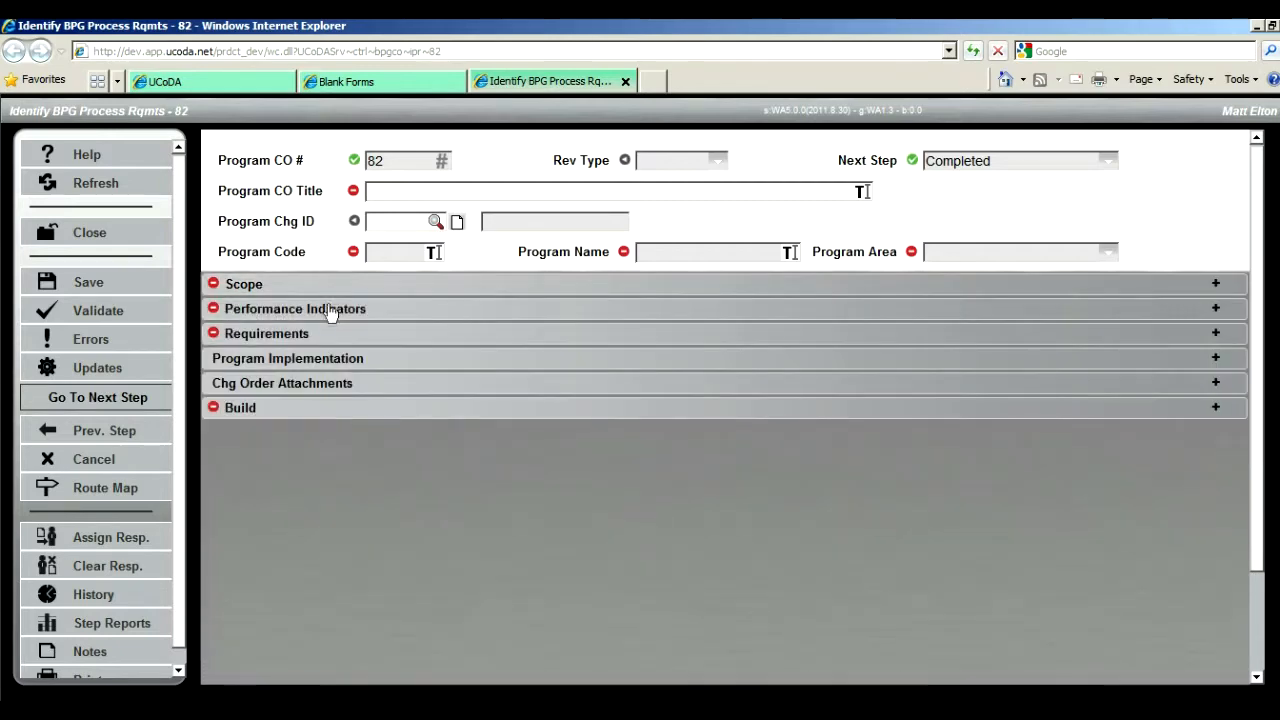
{"action": "left_click", "coordinate": [330, 315]}
{"action": "left_click", "coordinate": [330, 290]}
{"action": "left_click", "coordinate": [330, 290]}
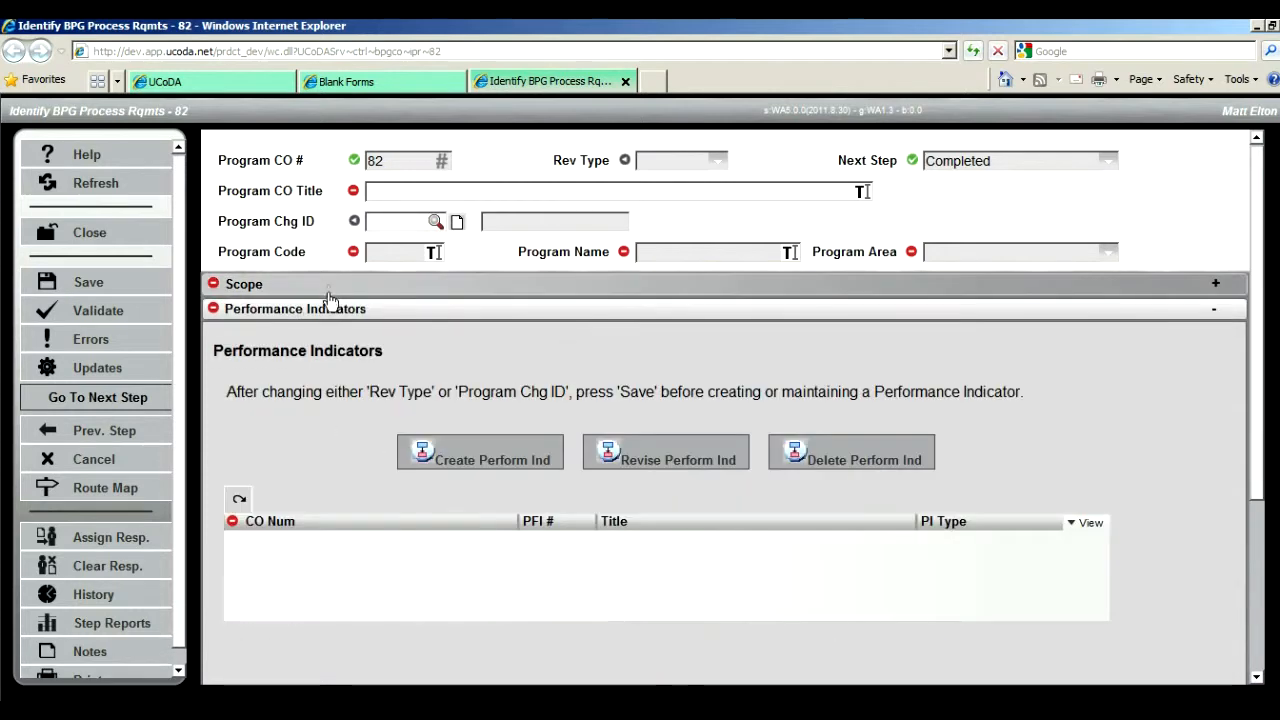
{"action": "left_click", "coordinate": [333, 314]}
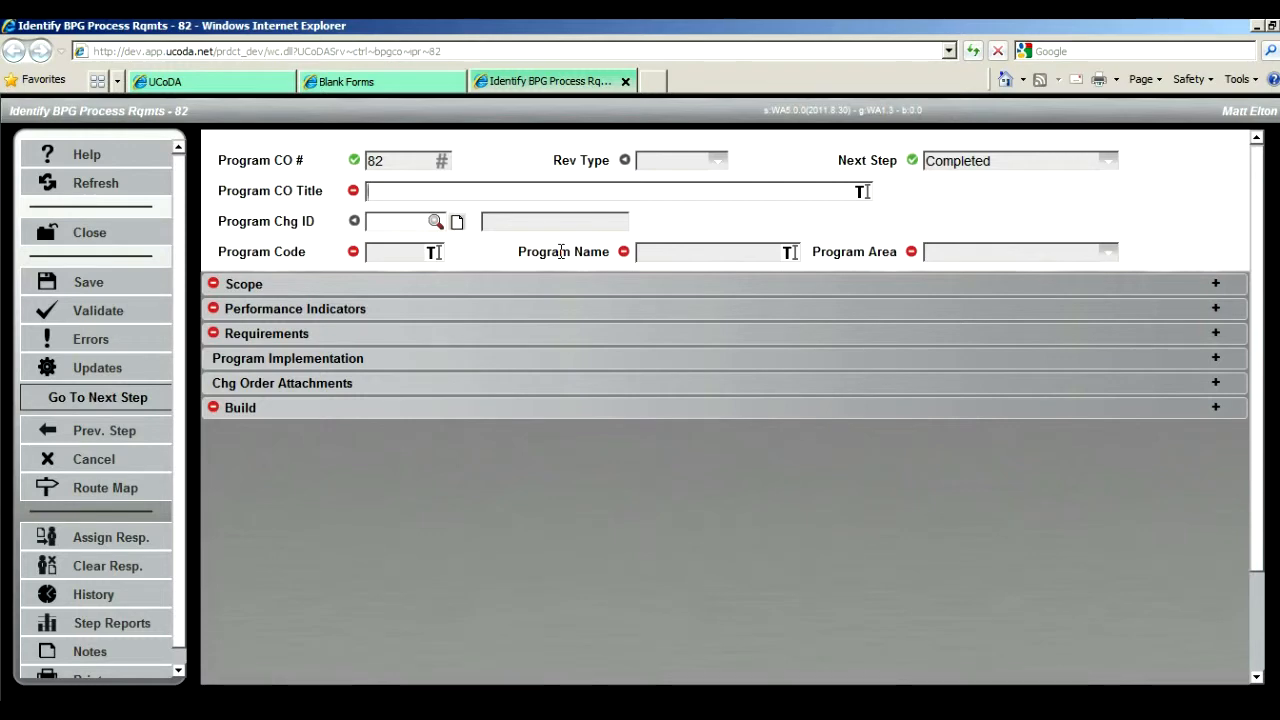
Step: Enter Household Management as the Program CO Title
{"action": "type", "text": "Household Managmen"}
{"action": "key", "text": "BackSpace"}
{"action": "key", "text": "BackSpace"}
{"action": "key", "text": "BackSpace"}
{"action": "key", "text": "BackSpace"}
{"action": "type", "text": "em"}
{"action": "key", "text": "BackSpace"}
{"action": "key", "text": "BackSpace"}
{"action": "type", "text": "ement"}
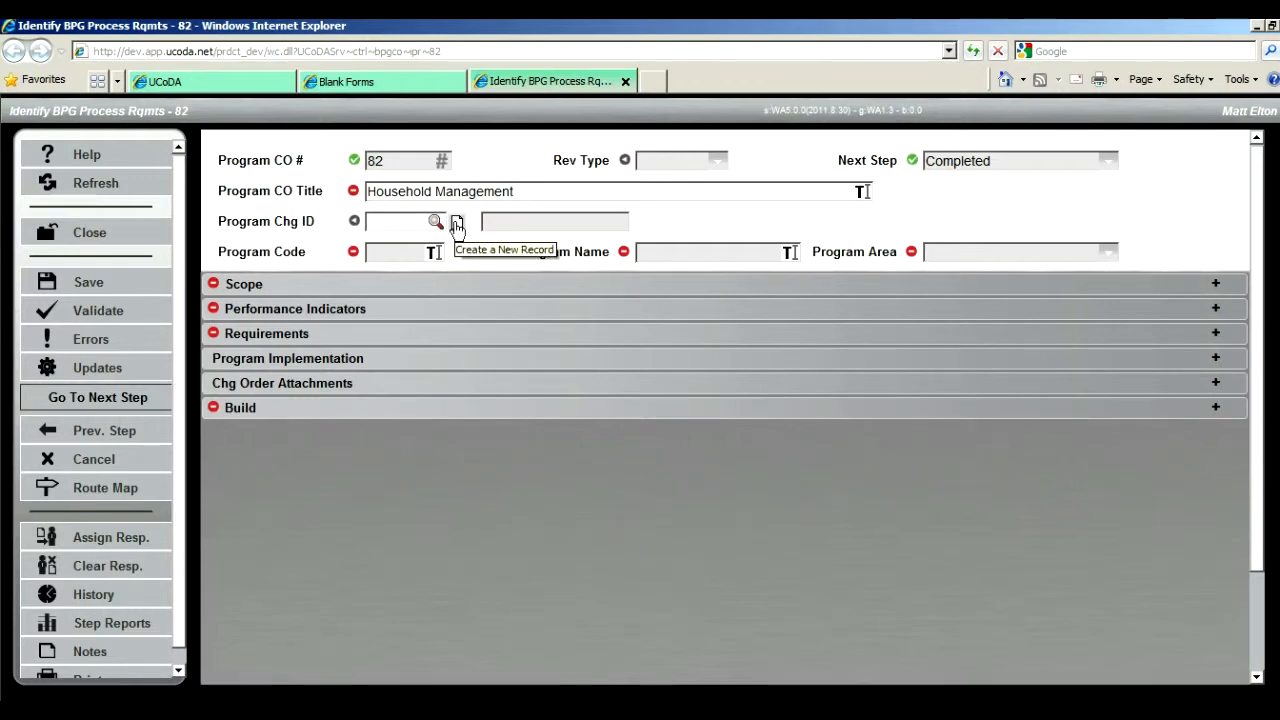
Step: Create a new record for the Program Chg ID, setting the revision type to New
{"action": "left_click", "coordinate": [457, 224]}
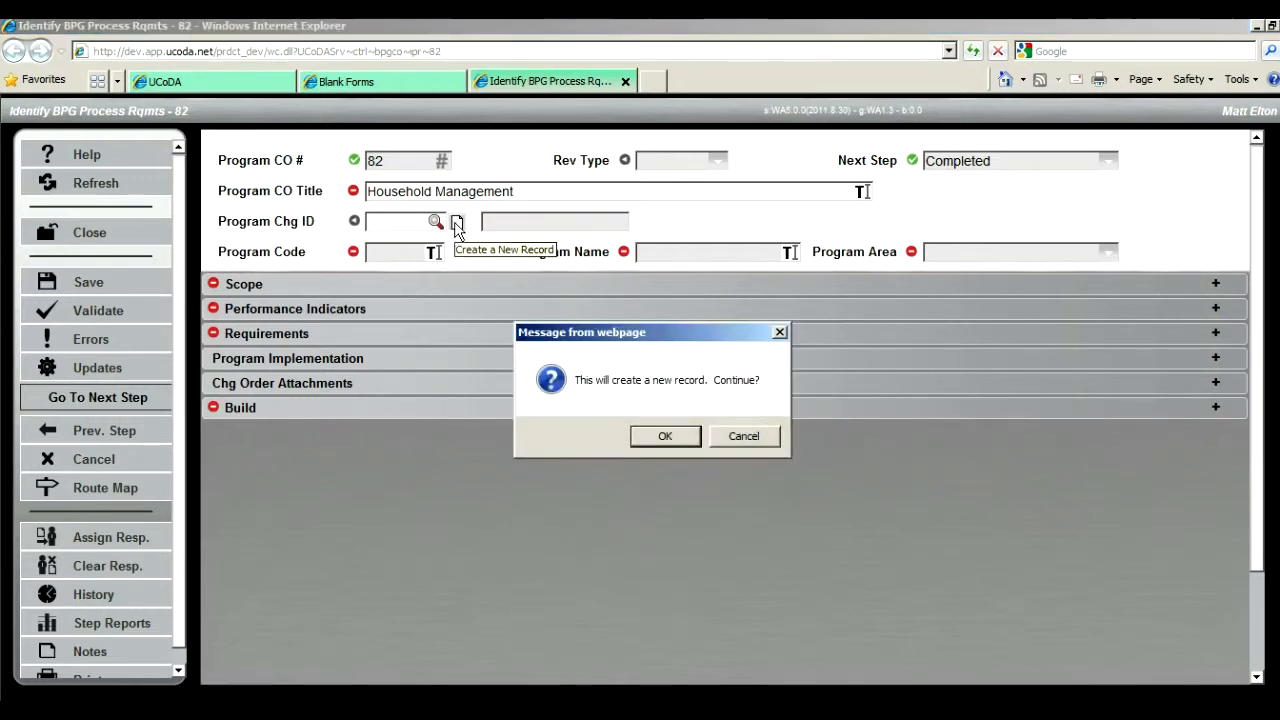
{"action": "left_click", "coordinate": [665, 437]}
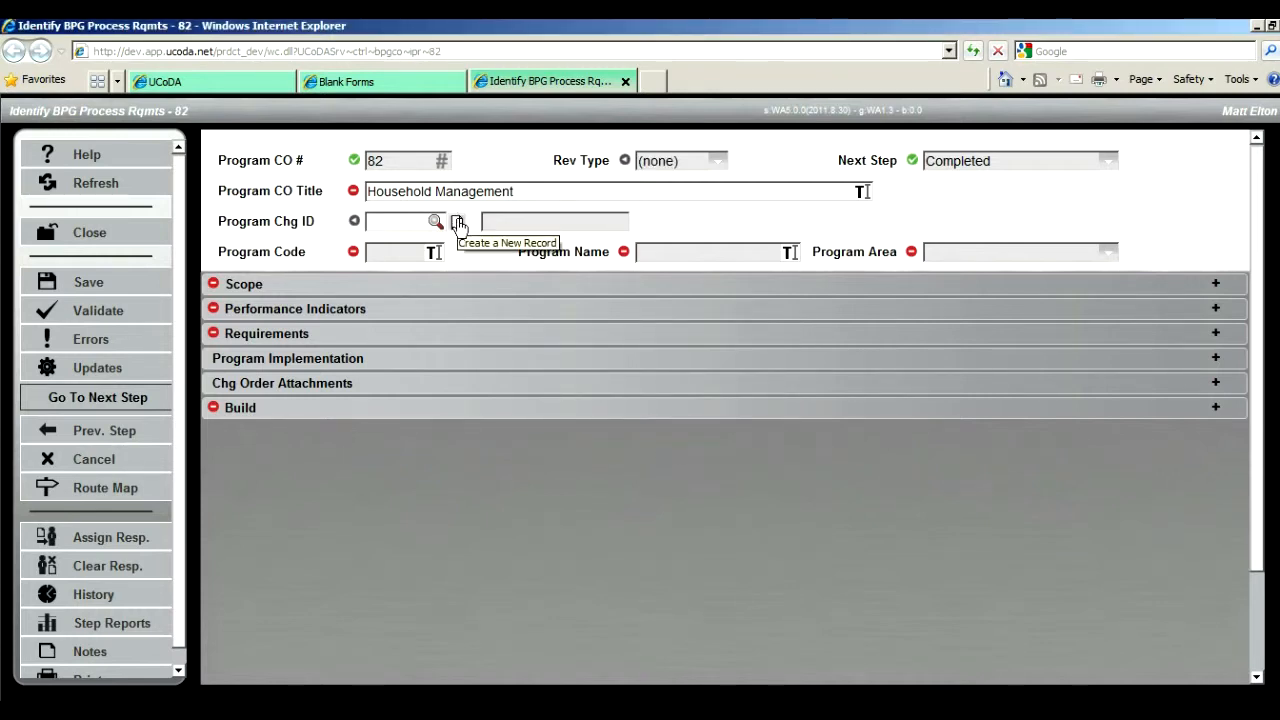
{"action": "left_click", "coordinate": [457, 223]}
{"action": "left_click", "coordinate": [670, 436]}
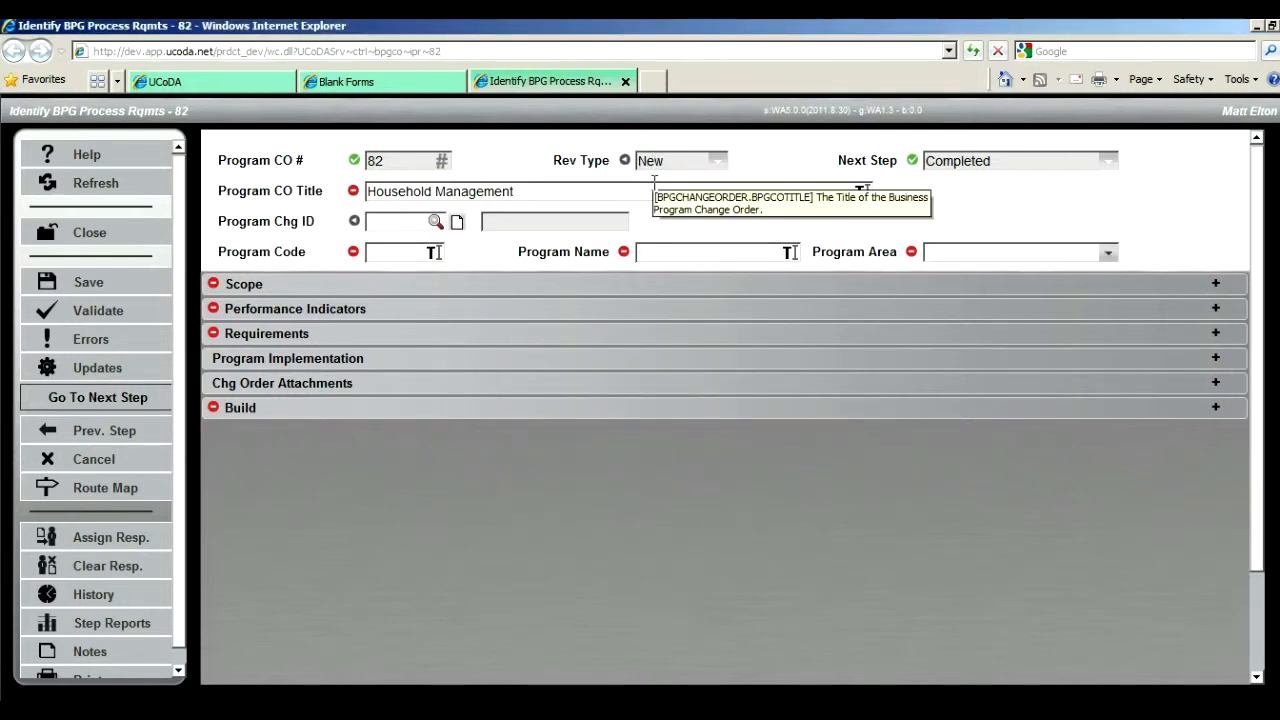
Step: Set the Program Code to HHM and the Program Name to Household Management
{"action": "left_click", "coordinate": [398, 252]}
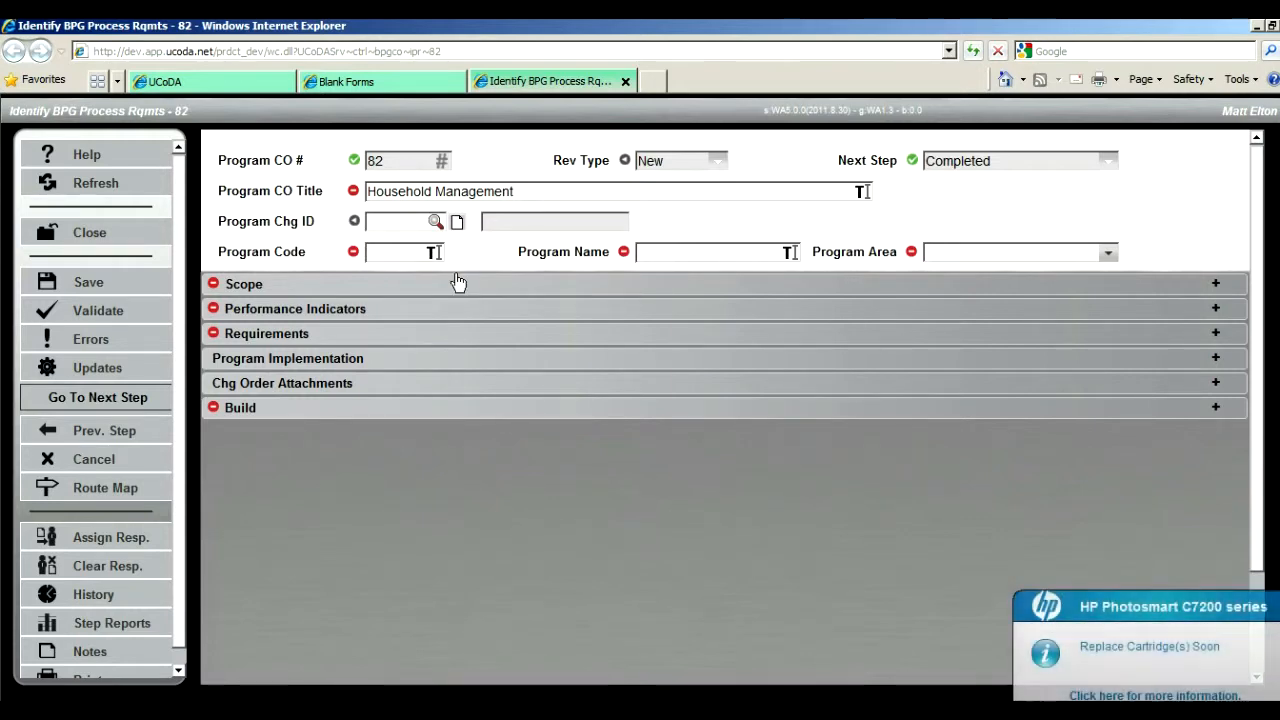
{"action": "left_click", "coordinate": [458, 283]}
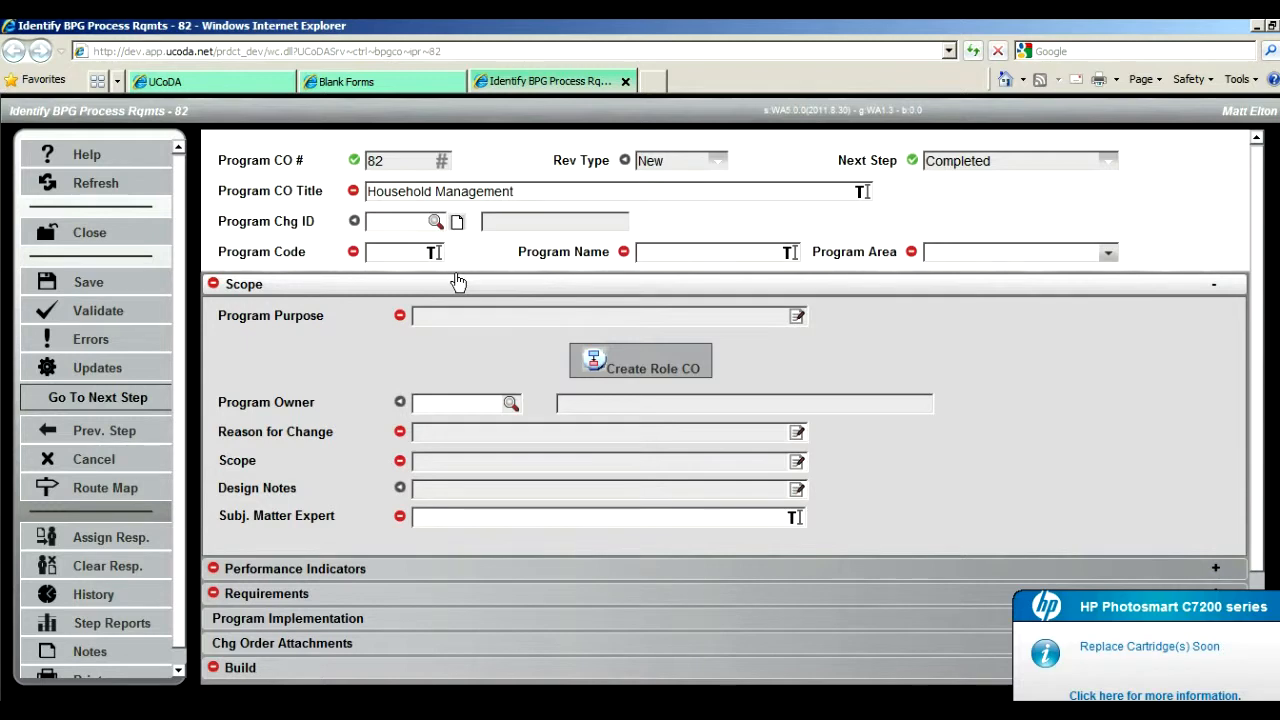
{"action": "left_click", "coordinate": [390, 252]}
{"action": "type", "text": "HHM"}
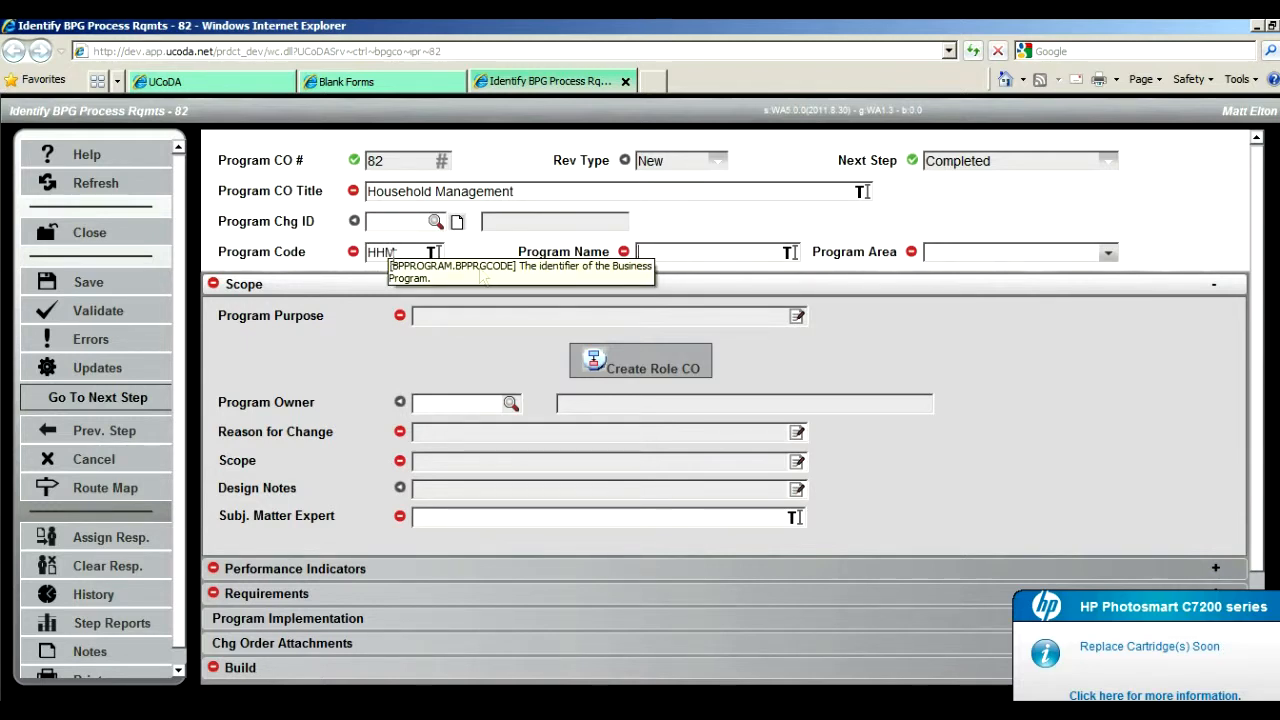
{"action": "left_click", "coordinate": [641, 252]}
{"action": "type", "text": "Househ"}
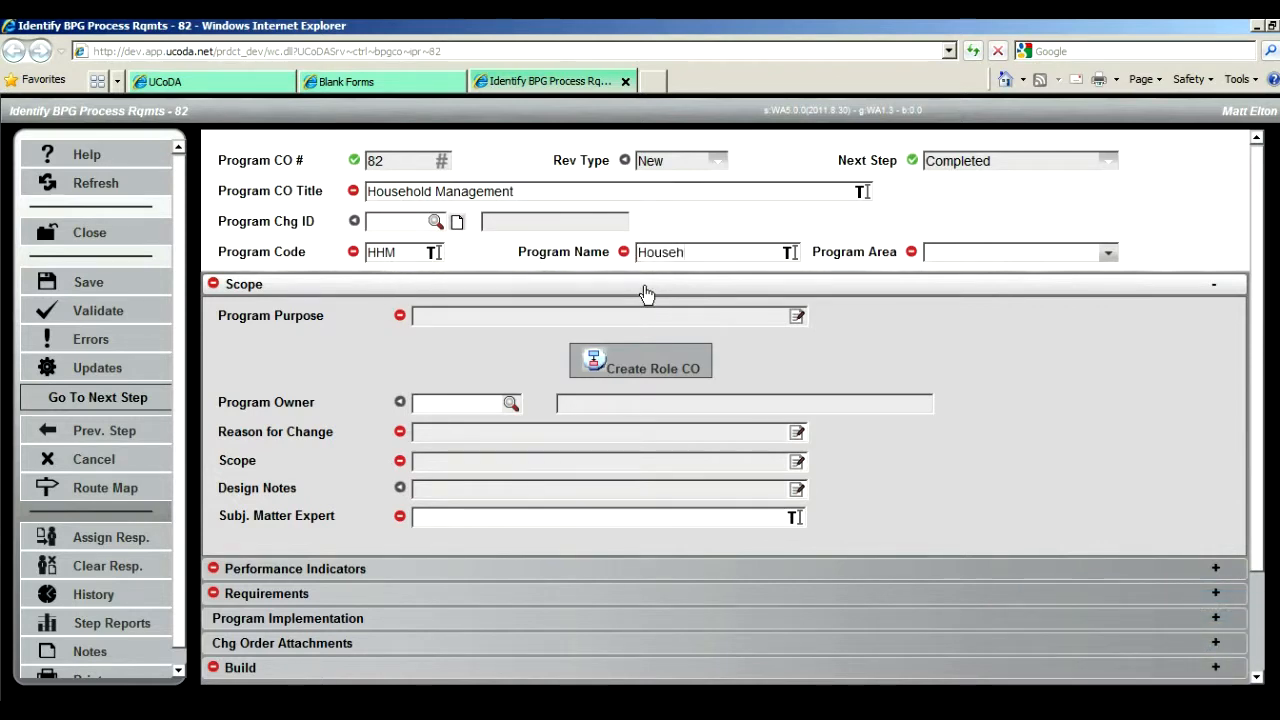
{"action": "type", "text": "old Management"}
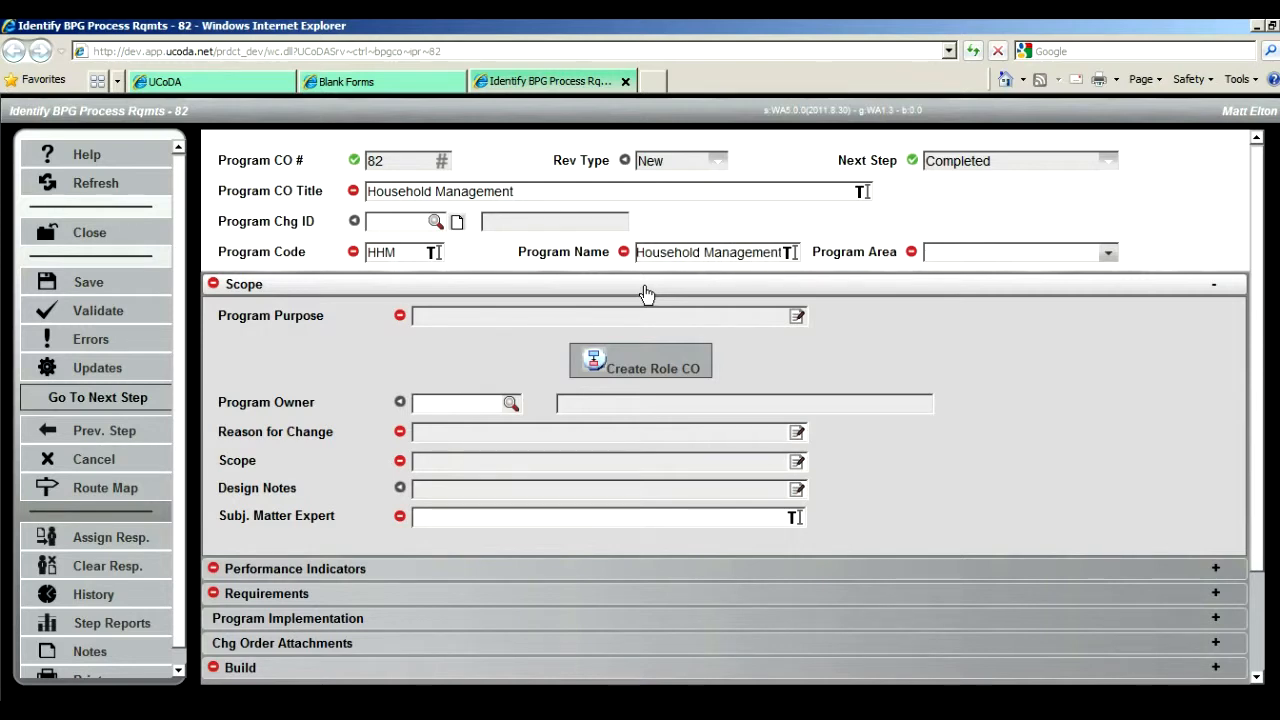
Step: Set the Program Area to Business Process Mgmt and save the change order
{"action": "left_click", "coordinate": [1108, 256]}
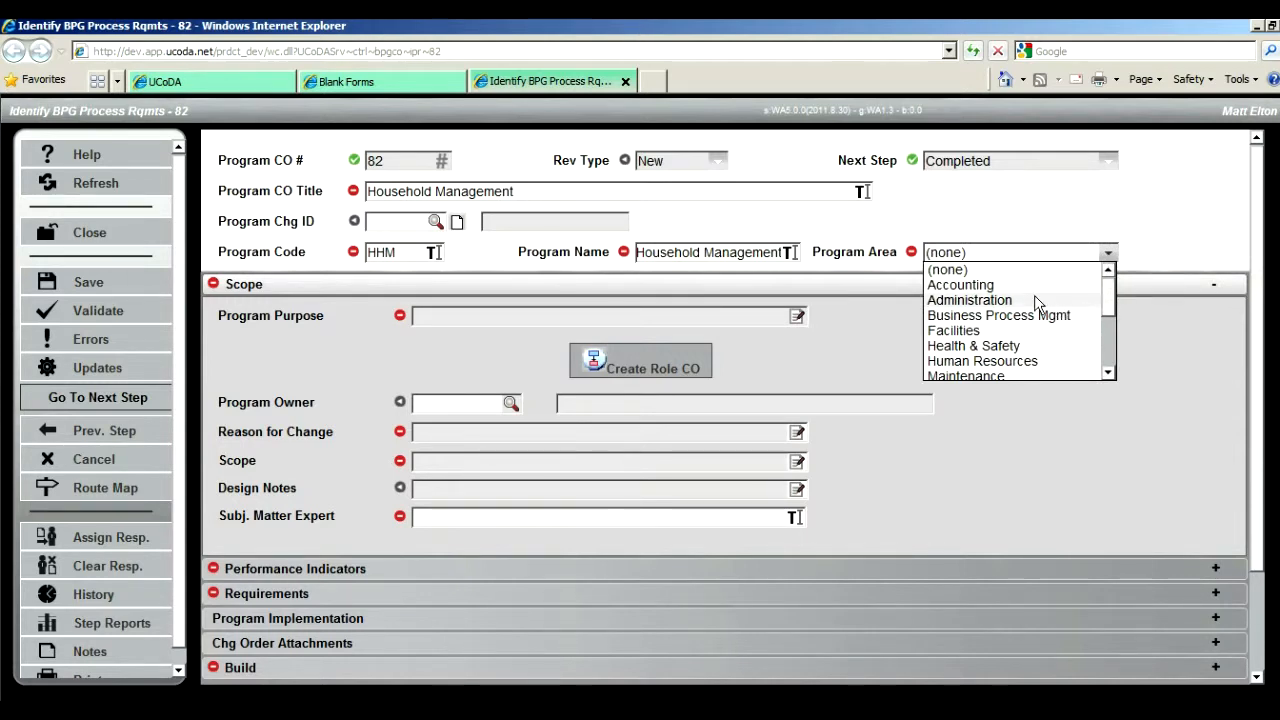
{"action": "left_click", "coordinate": [1025, 298]}
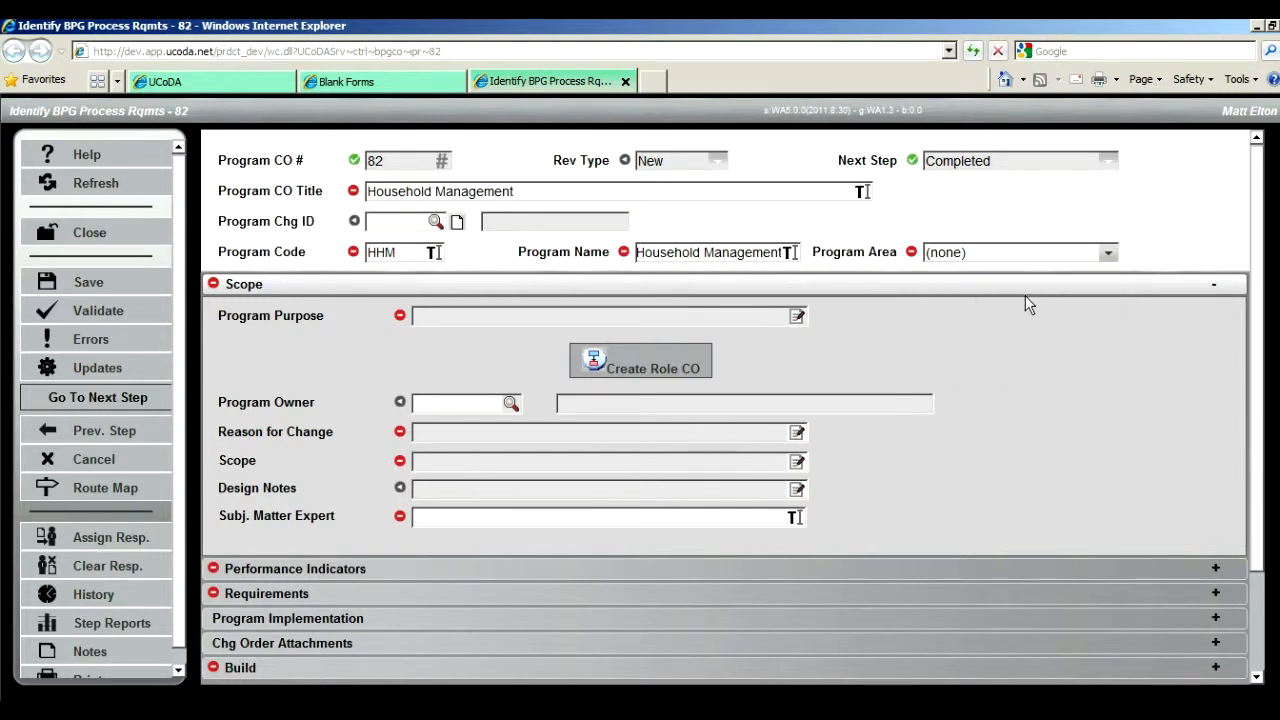
{"action": "left_click", "coordinate": [1107, 253]}
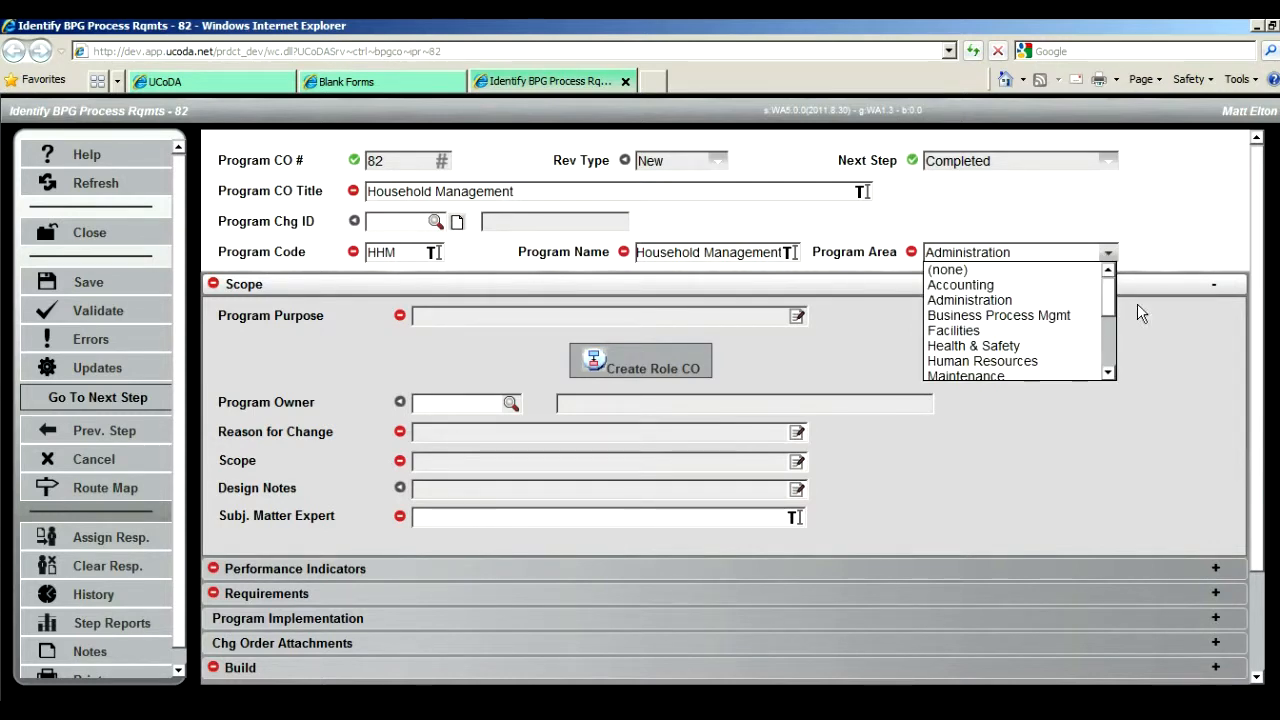
{"action": "mouse_move", "coordinate": [1109, 301]}
{"action": "left_mouse_down"}
{"action": "mouse_move", "coordinate": [1108, 362]}
{"action": "mouse_move", "coordinate": [1105, 319]}
{"action": "left_mouse_up"}
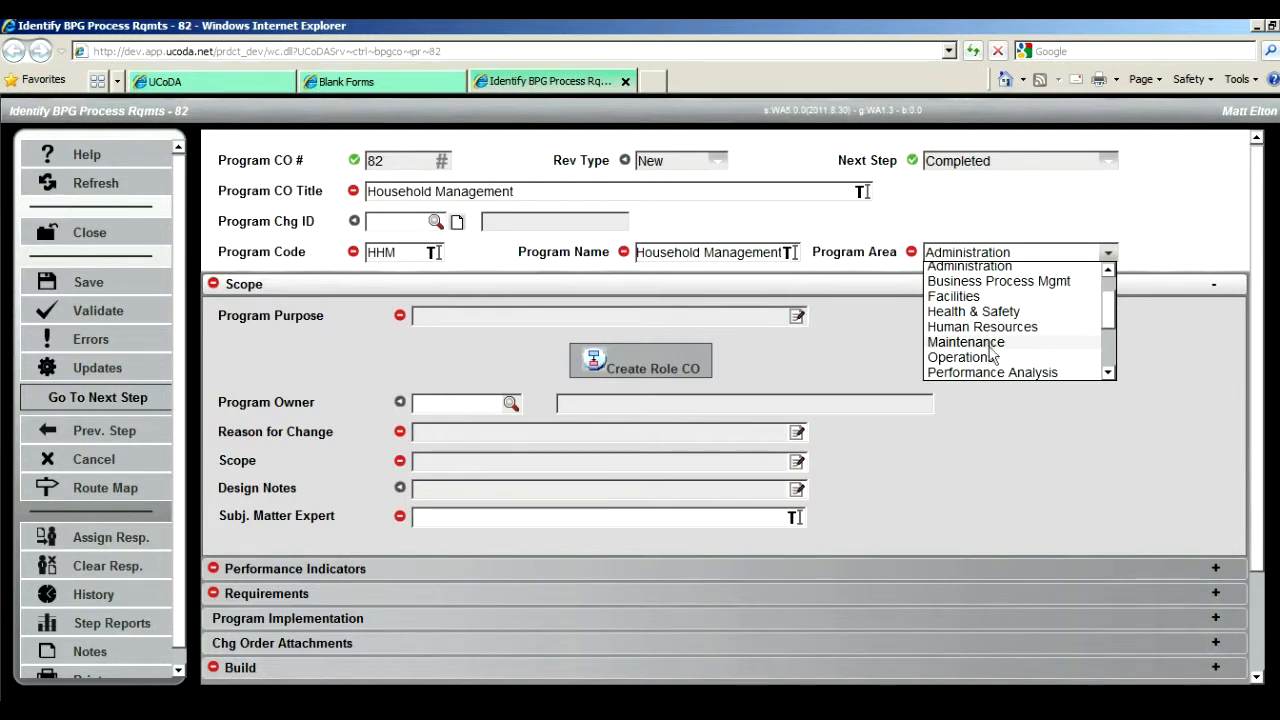
{"action": "left_click", "coordinate": [980, 281]}
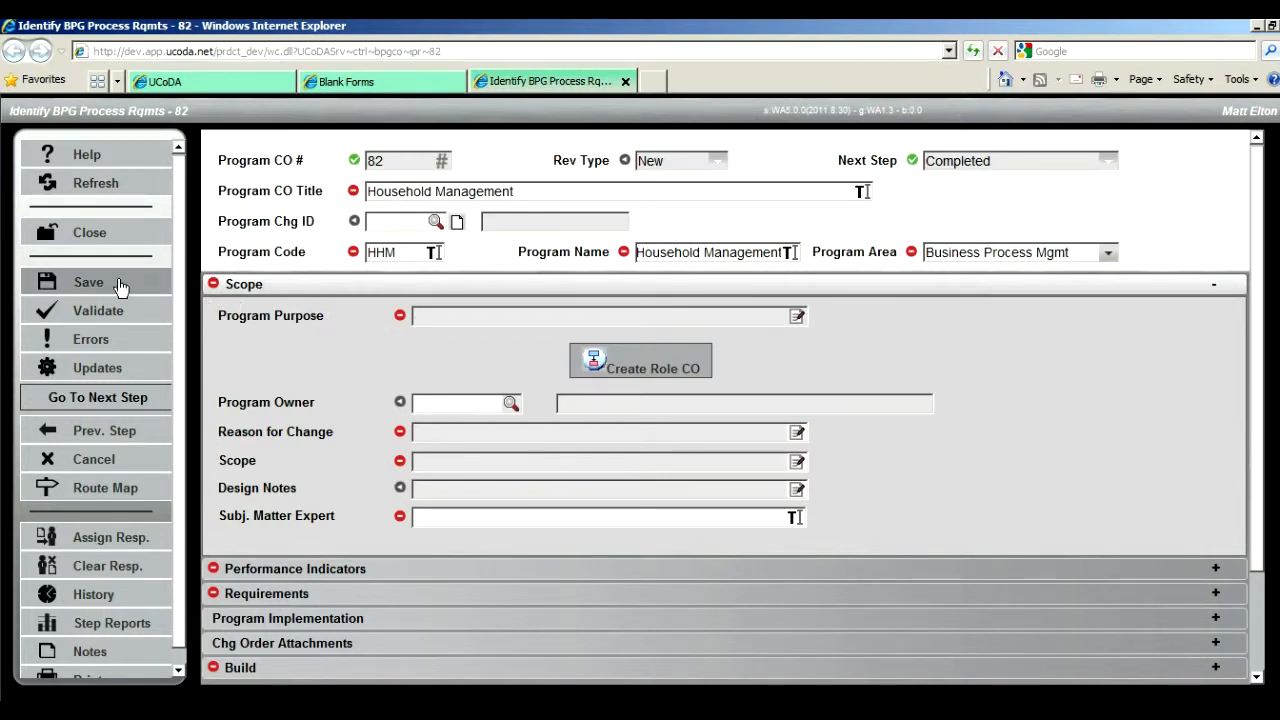
{"action": "left_click", "coordinate": [88, 282]}
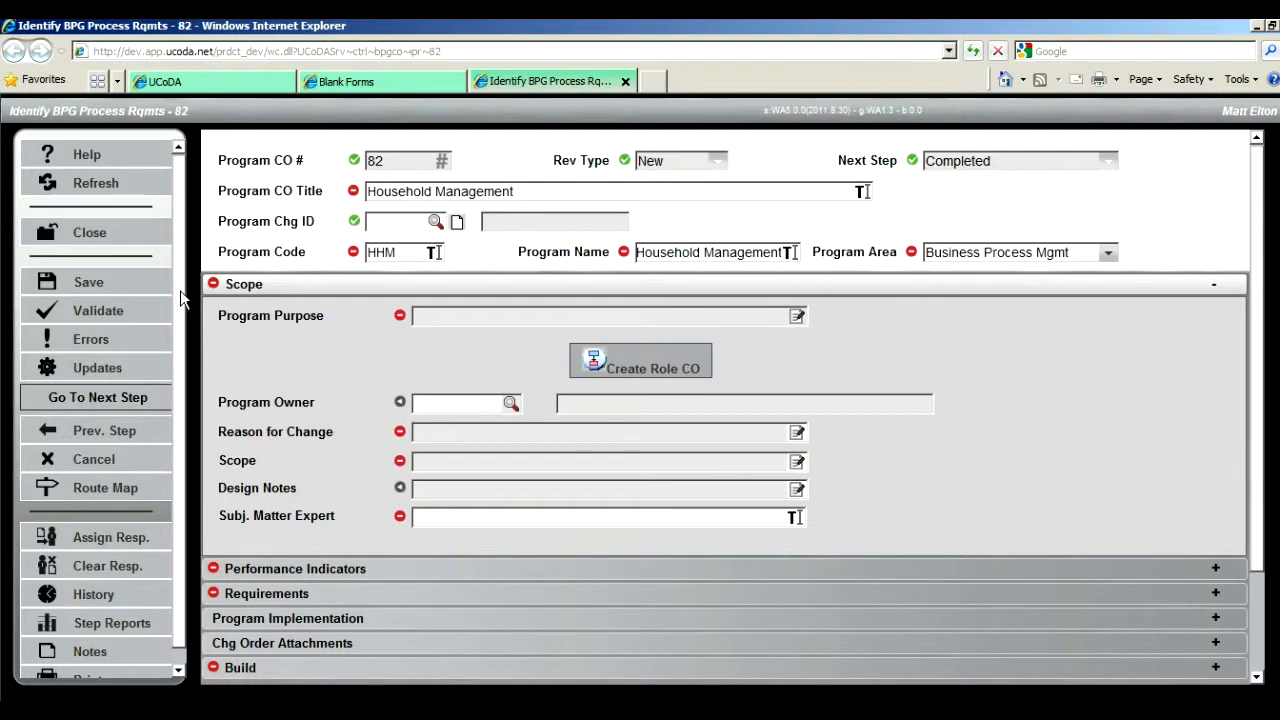
Step: Validate the change order and compare the listed messages with the Reason for Change and Scope fields
{"action": "scroll", "coordinate": [180, 290], "scroll_direction": "down", "scroll_amount": 1}
{"action": "scroll", "coordinate": [176, 265], "scroll_direction": "up", "scroll_amount": 1}
{"action": "left_click", "coordinate": [100, 312]}
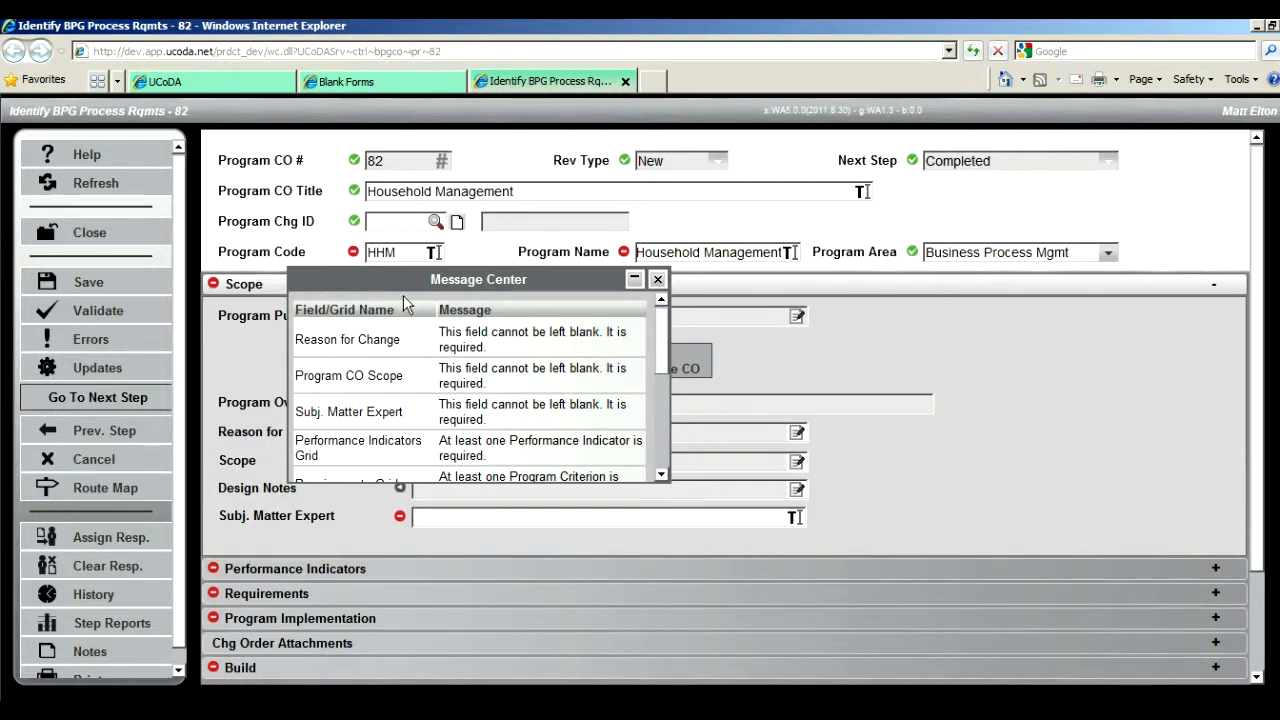
{"action": "left_click_drag", "start_coordinate": [384, 285], "coordinate": [556, 481]}
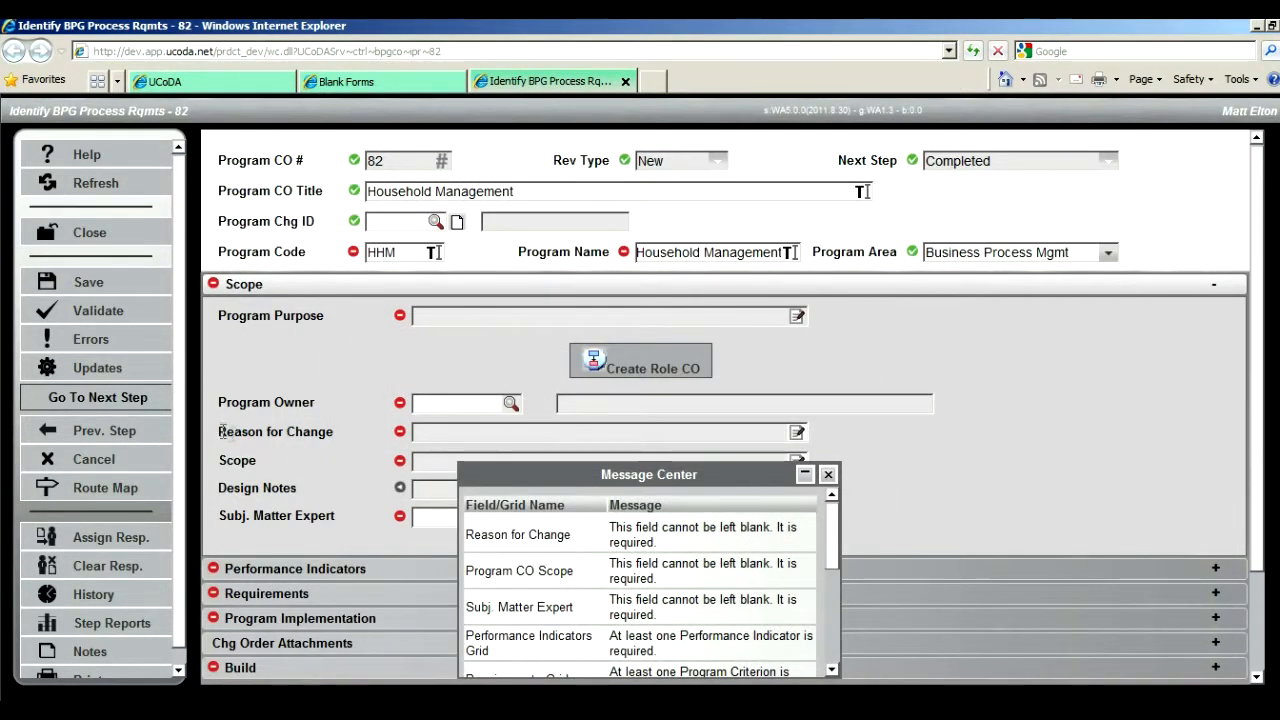
{"action": "left_click_drag", "start_coordinate": [220, 431], "coordinate": [334, 436]}
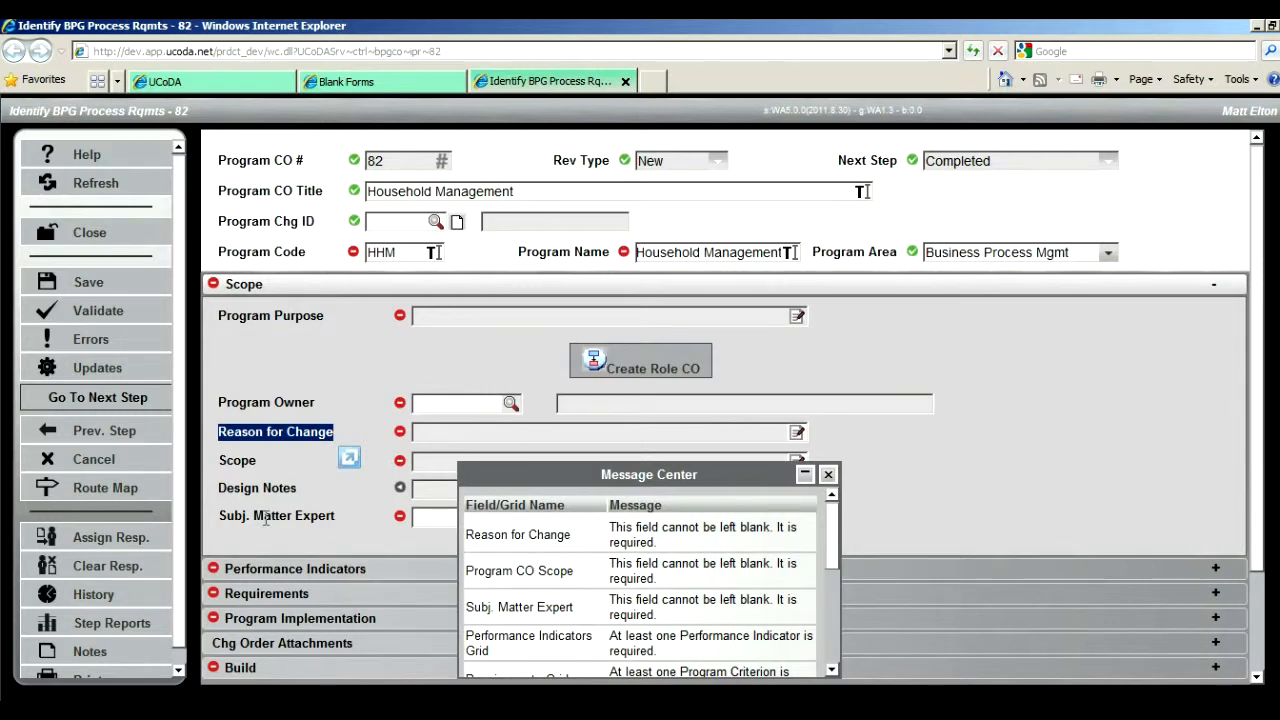
{"action": "double_click", "coordinate": [228, 460]}
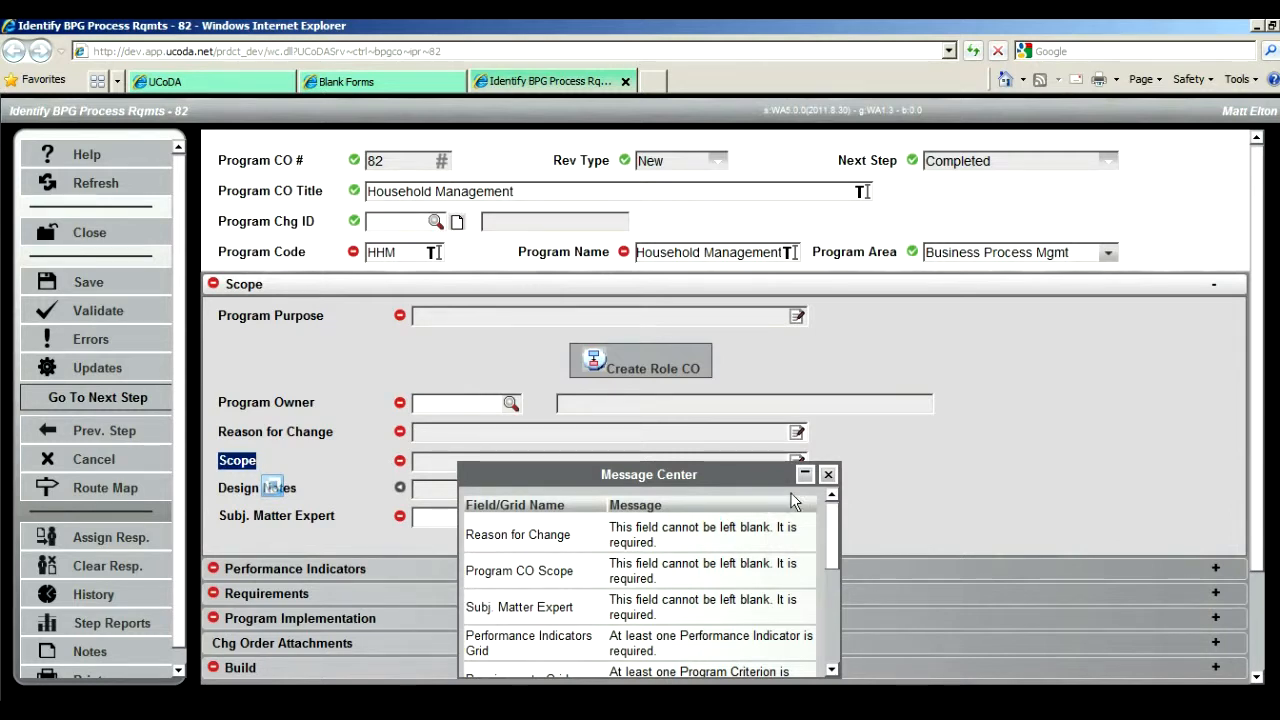
{"action": "left_click", "coordinate": [828, 474]}
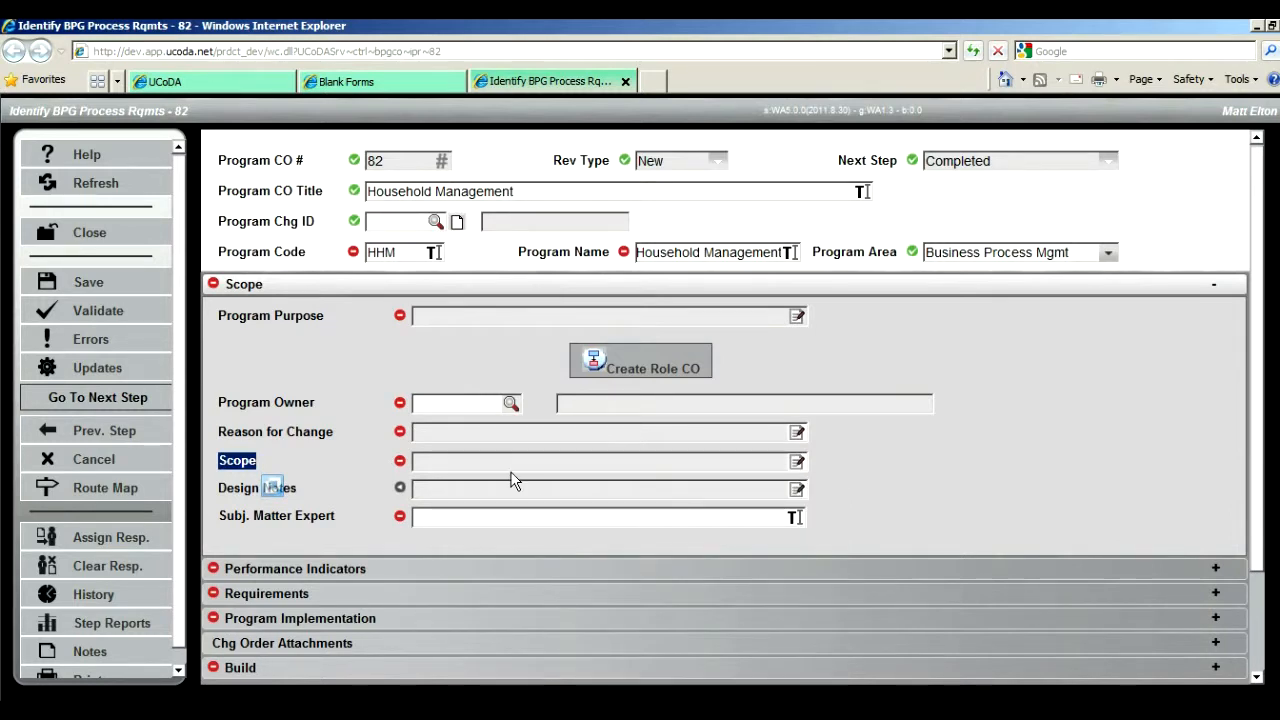
Step: Review the form's error list again and check the error hints on the Program Owner and Program Purpose fields
{"action": "left_click", "coordinate": [124, 340]}
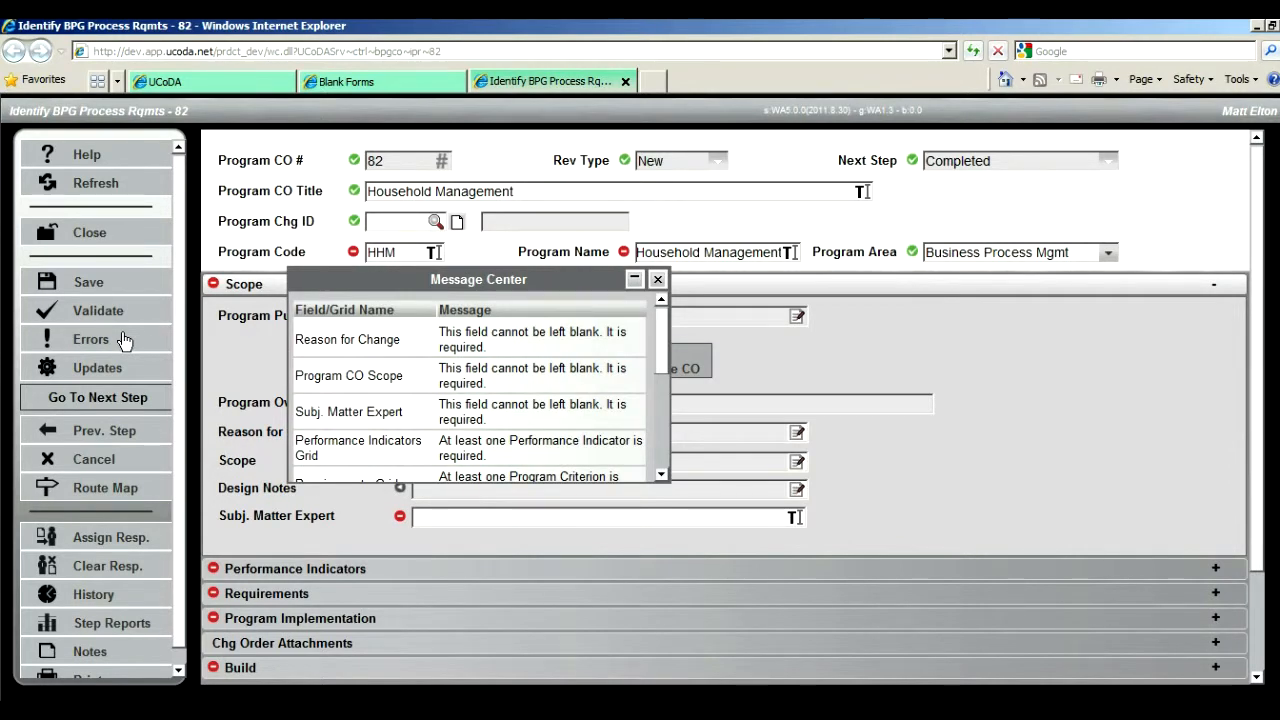
{"action": "left_click", "coordinate": [657, 279]}
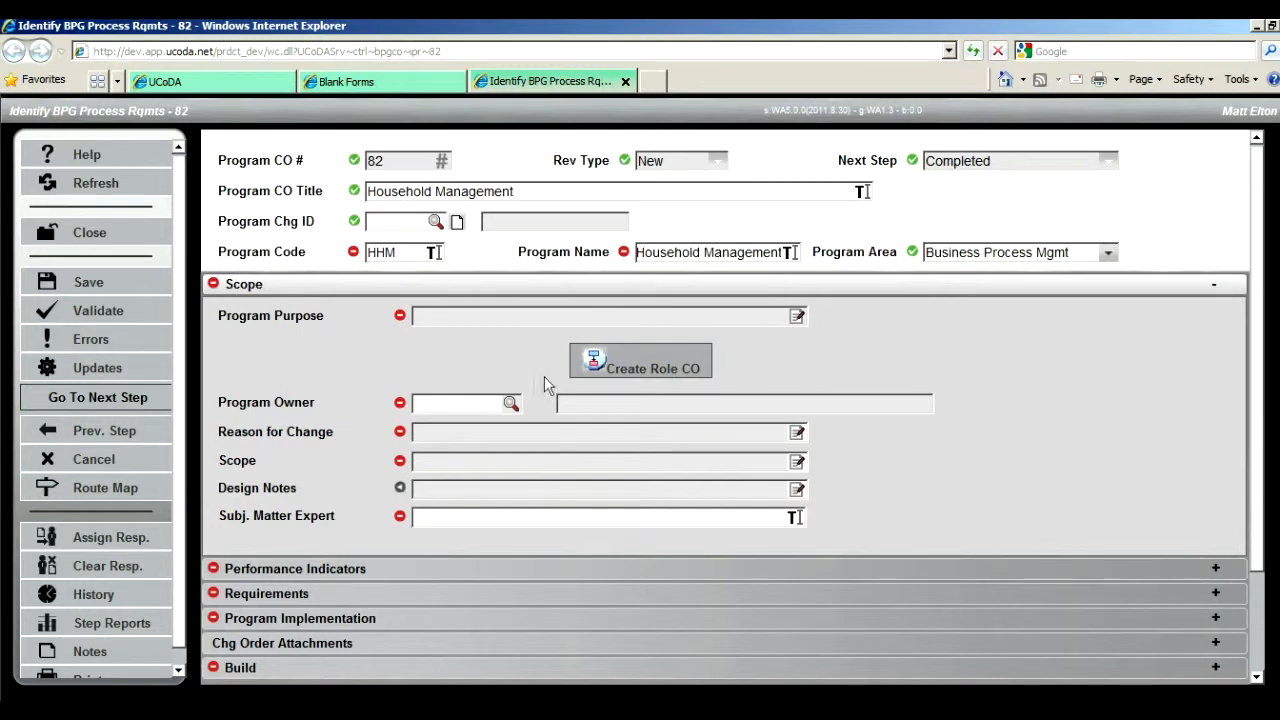
{"action": "mouse_move", "coordinate": [400, 406]}
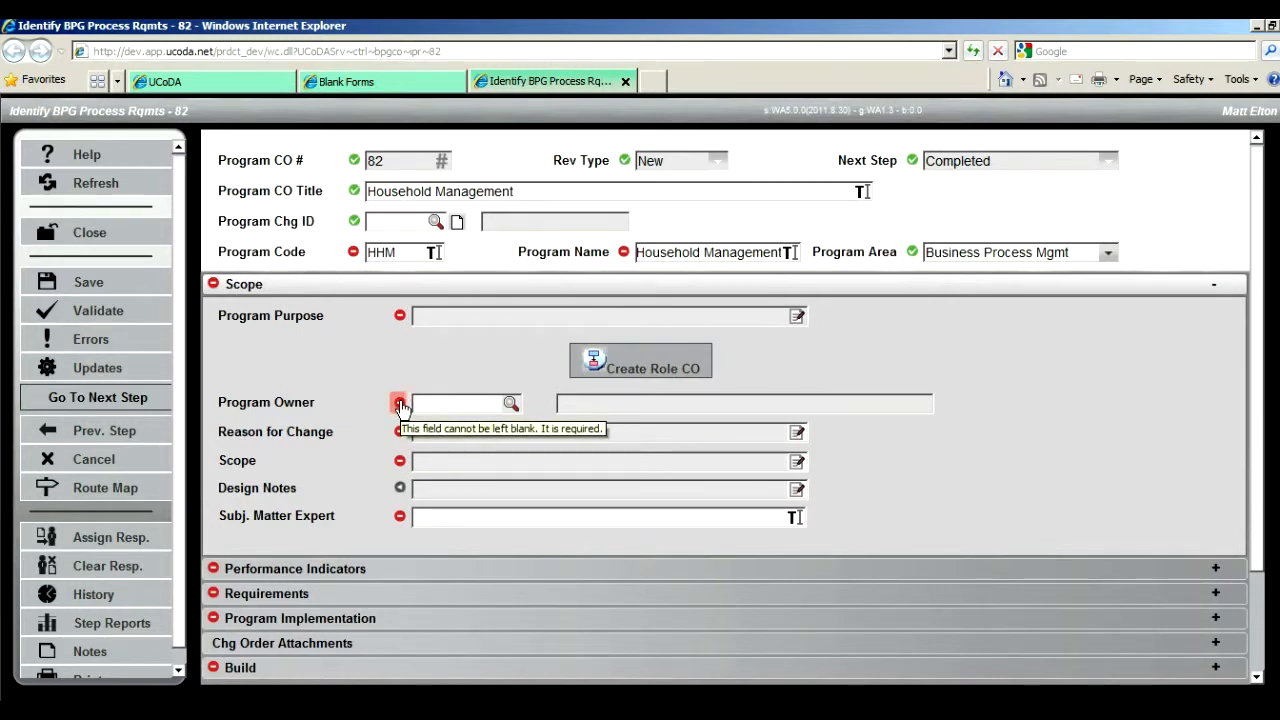
{"action": "mouse_move", "coordinate": [400, 318]}
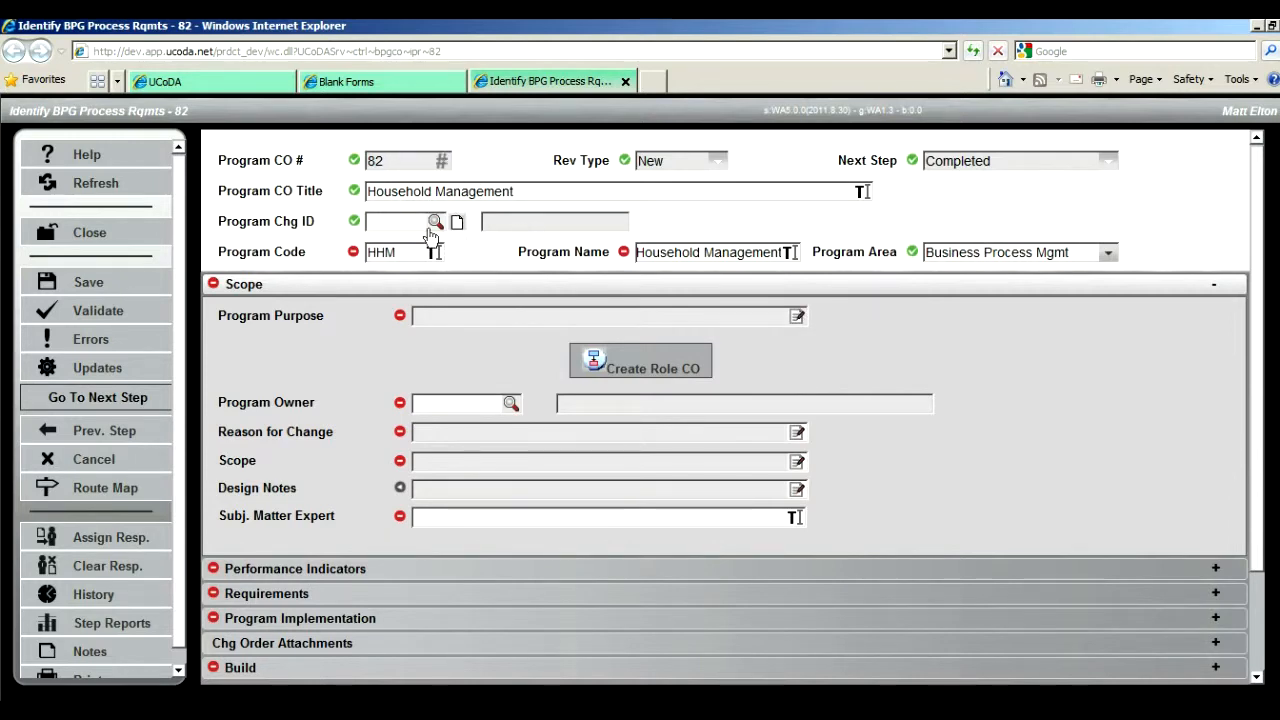
Step: Collapse the Scope section and take a brief look at the Performance Indicators section
{"action": "left_click", "coordinate": [321, 291]}
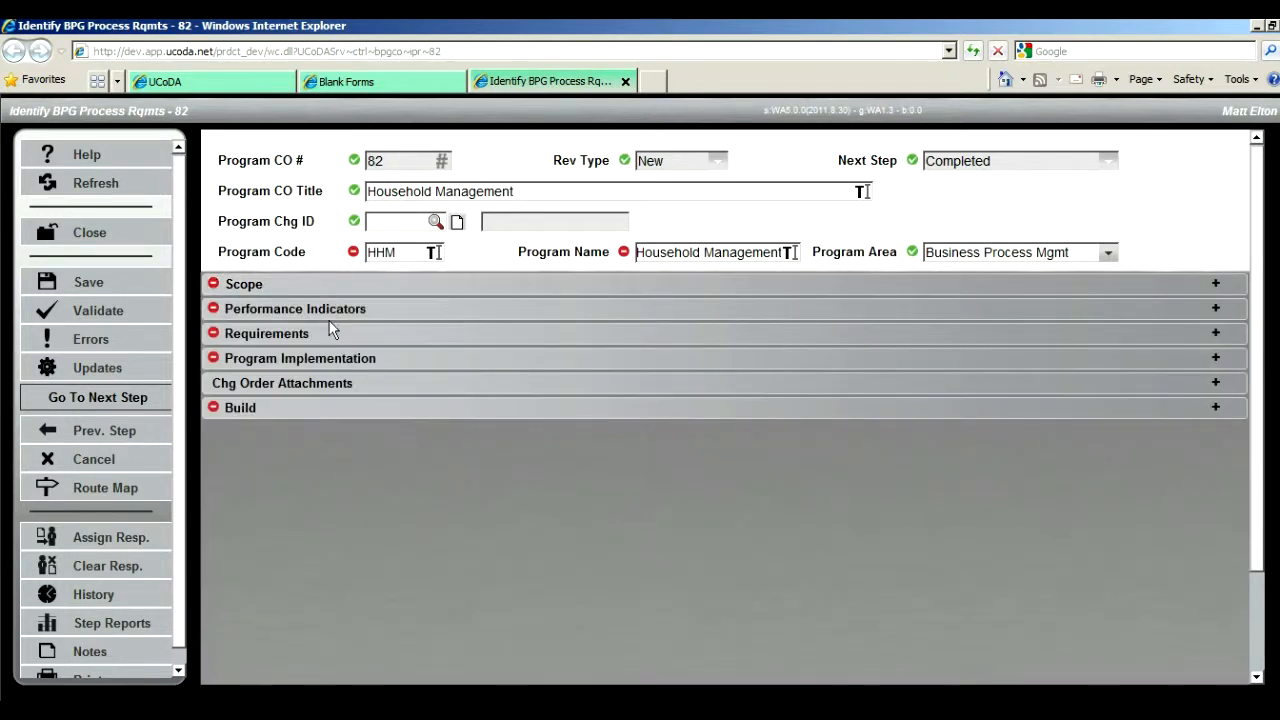
{"action": "left_click", "coordinate": [330, 315]}
{"action": "left_click", "coordinate": [330, 315]}
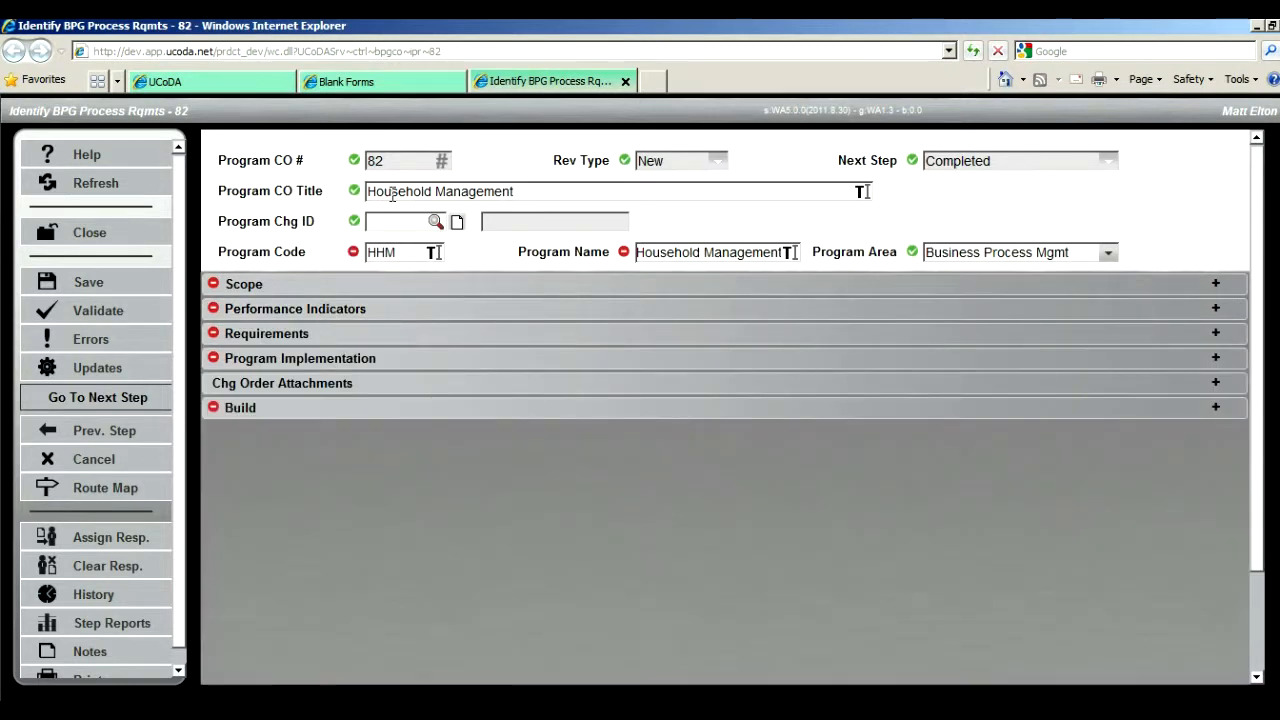